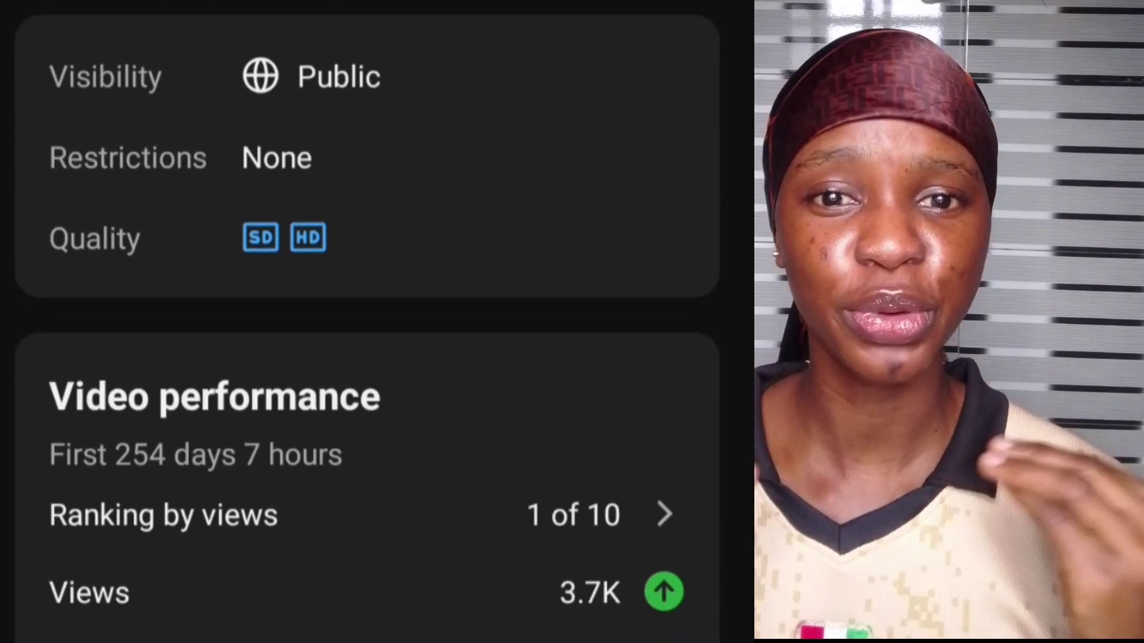
- Review the Whisk video's performance and viewer search terms, and read the Google overview of Whisk's move to Flow
{"action": "scroll", "coordinate": [367, 322], "scroll_direction": "up", "scroll_amount": 5}
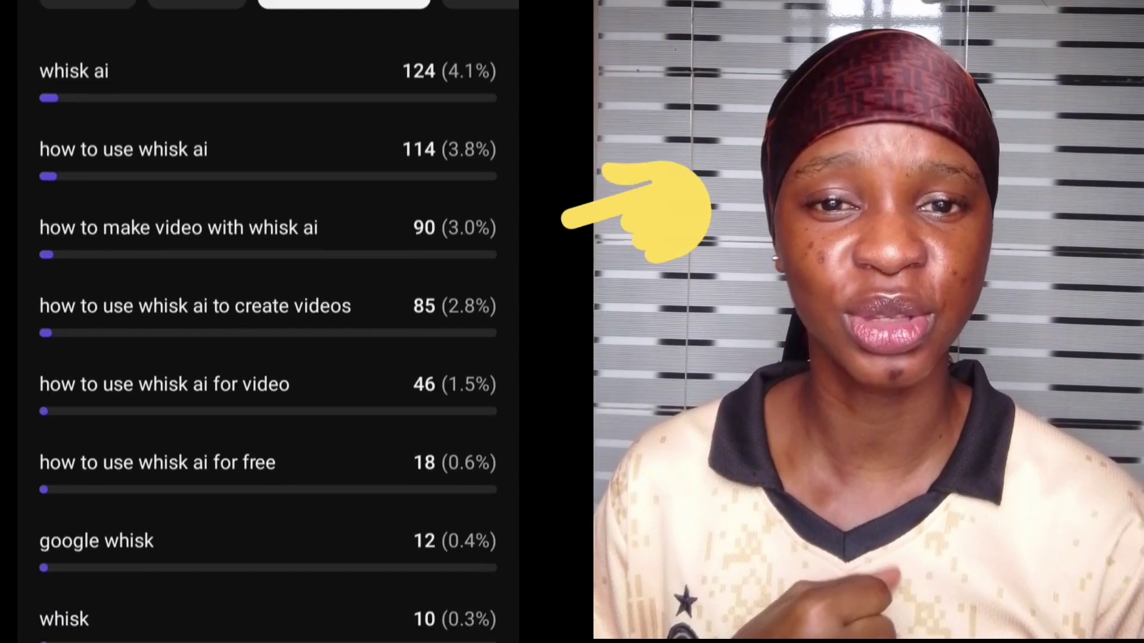
{"action": "scroll", "coordinate": [268, 322], "scroll_direction": "down", "scroll_amount": 4}
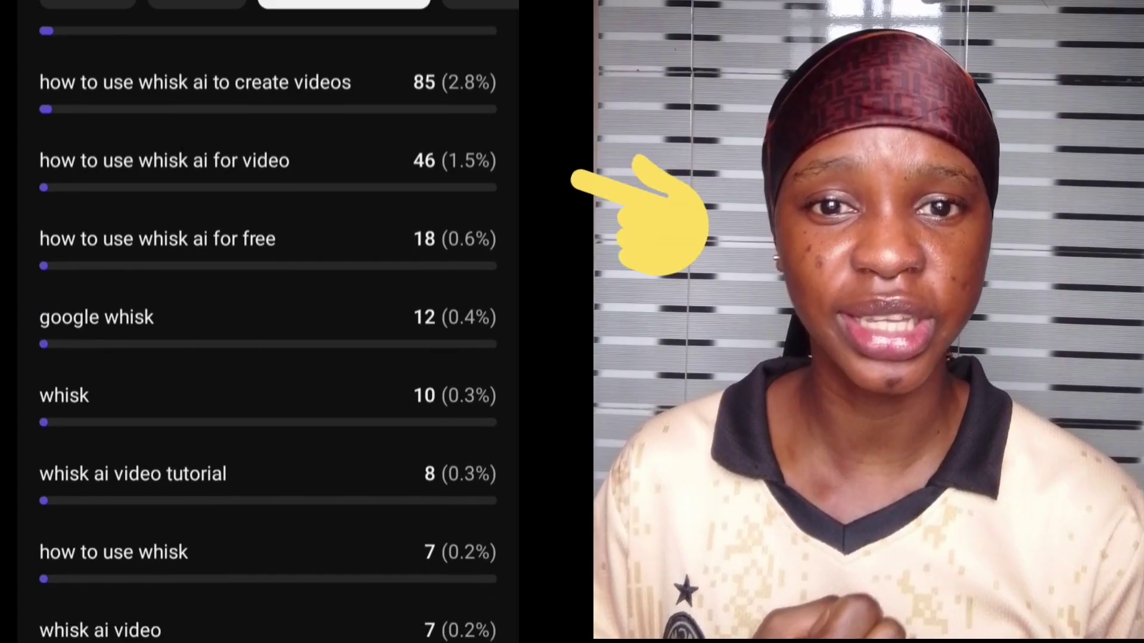
{"action": "scroll", "coordinate": [268, 322], "scroll_direction": "down", "scroll_amount": 5}
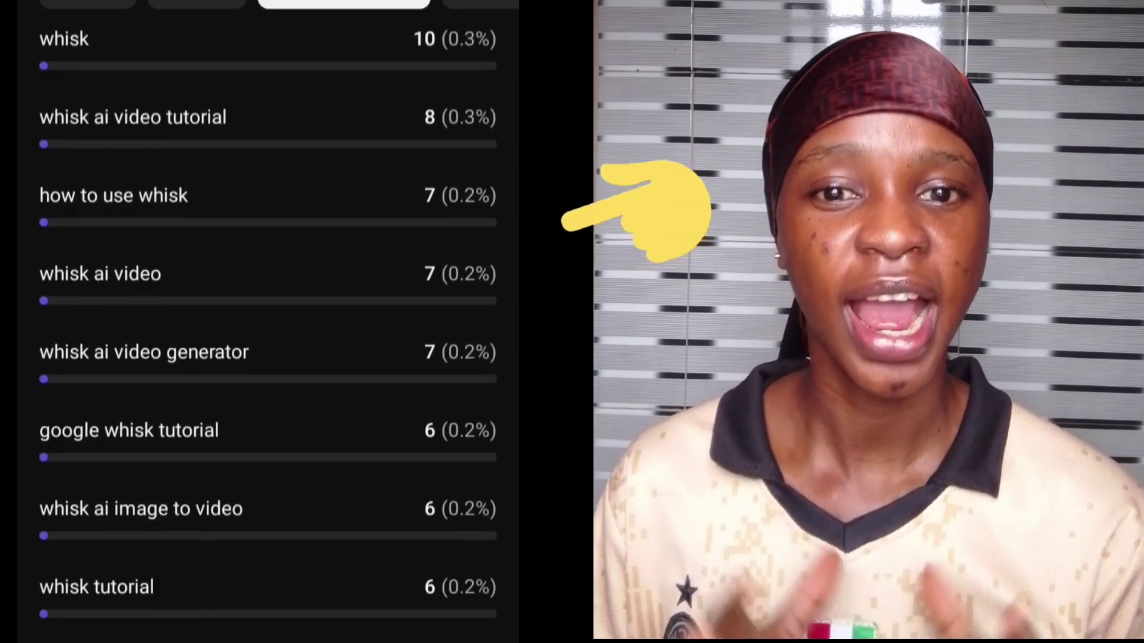
{"action": "scroll", "coordinate": [268, 322], "scroll_direction": "down", "scroll_amount": 5}
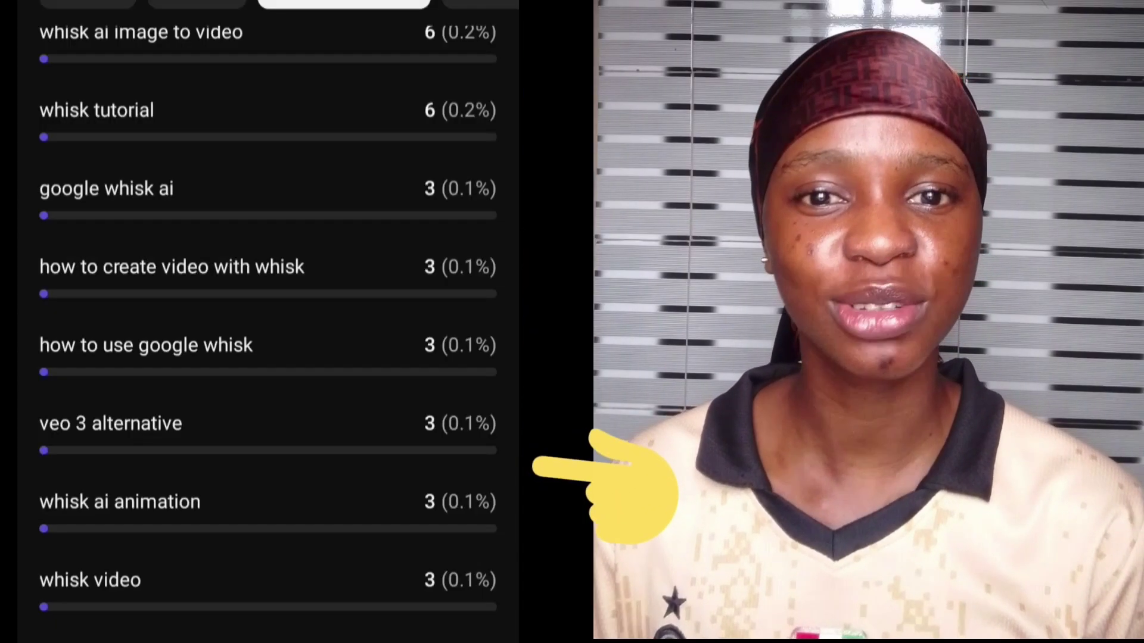
{"action": "scroll", "coordinate": [268, 321], "scroll_direction": "down", "scroll_amount": 3}
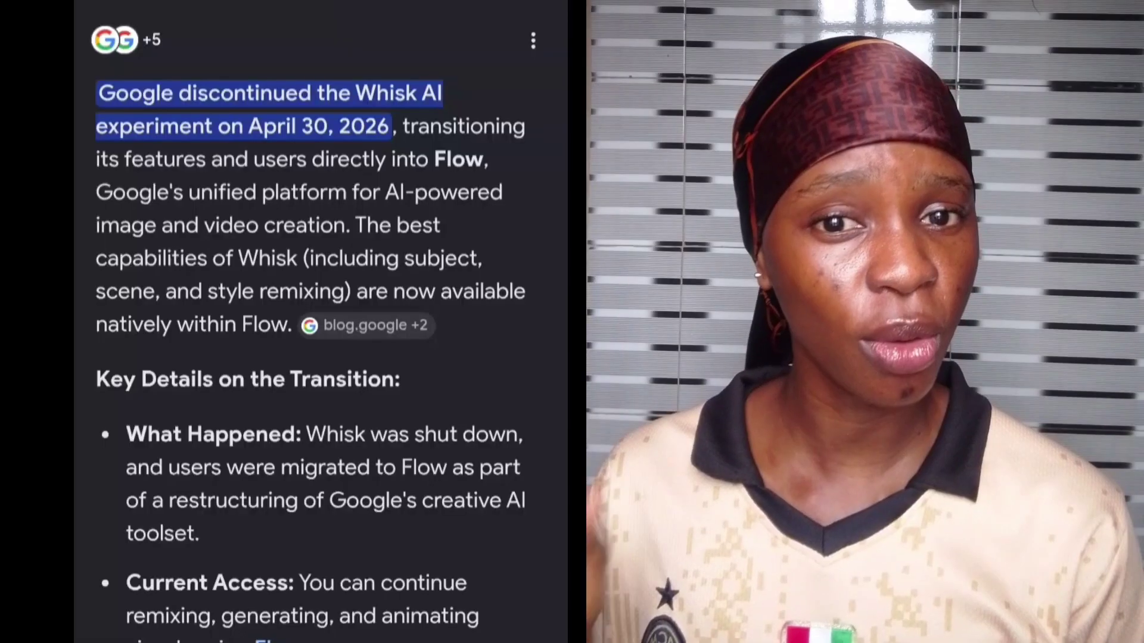
{"action": "scroll", "coordinate": [320, 321], "scroll_direction": "down", "scroll_amount": 1}
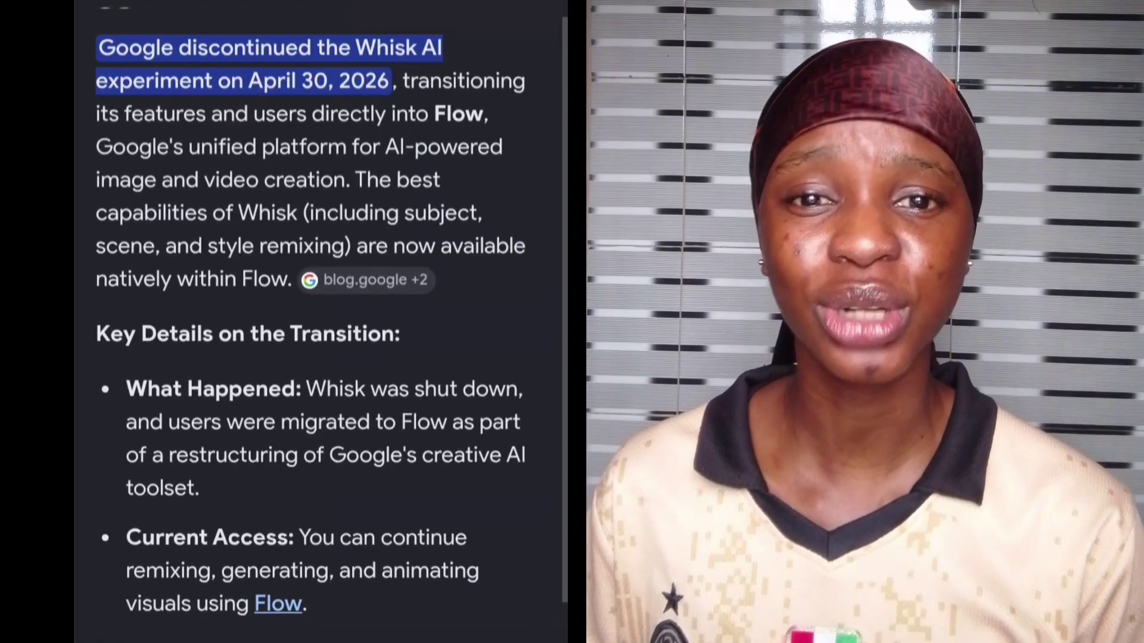
{"action": "scroll", "coordinate": [320, 322], "scroll_direction": "down", "scroll_amount": 2}
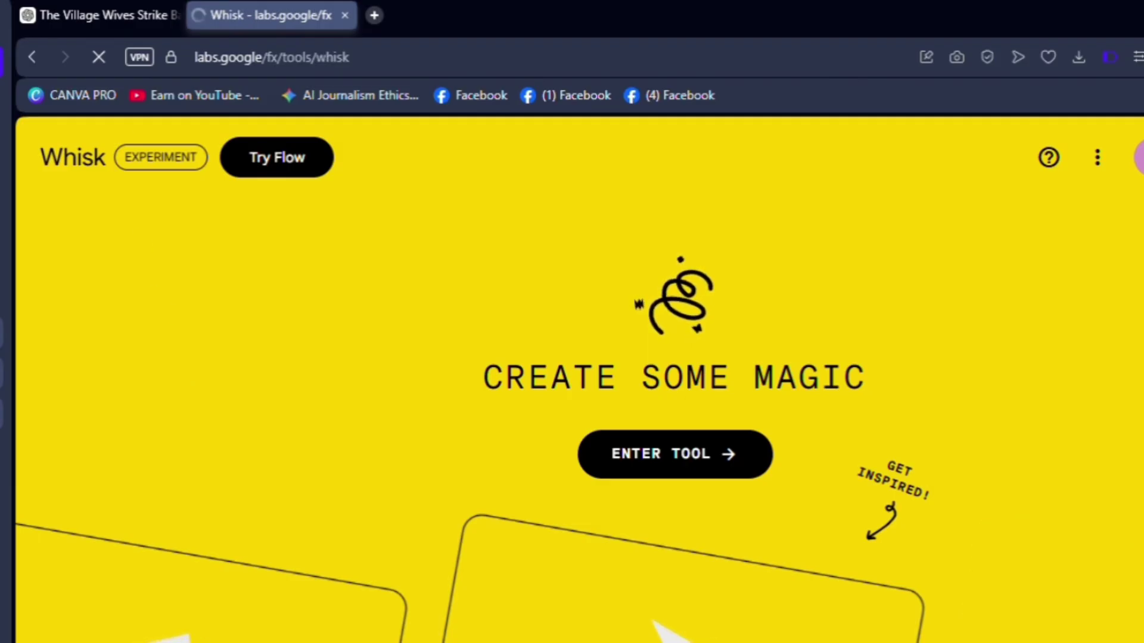
- Return to the "whisk ai" search results, open the Whisk - labs.google/fx result and choose a Google account for signing in
{"action": "key", "text": "alt+Left"}
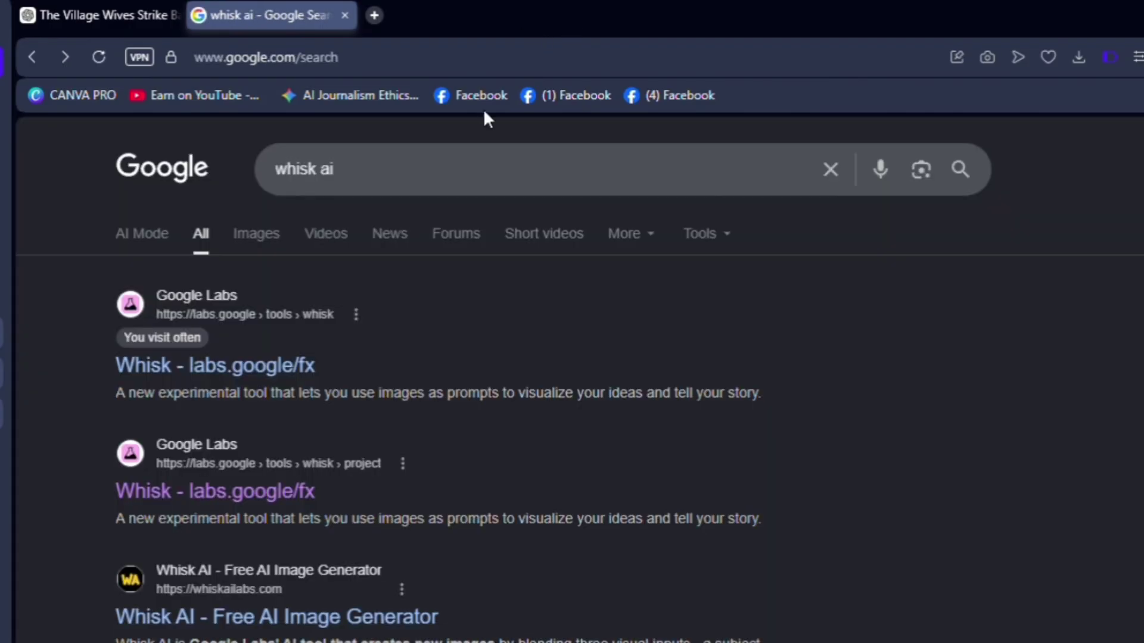
{"action": "left_click", "coordinate": [225, 367]}
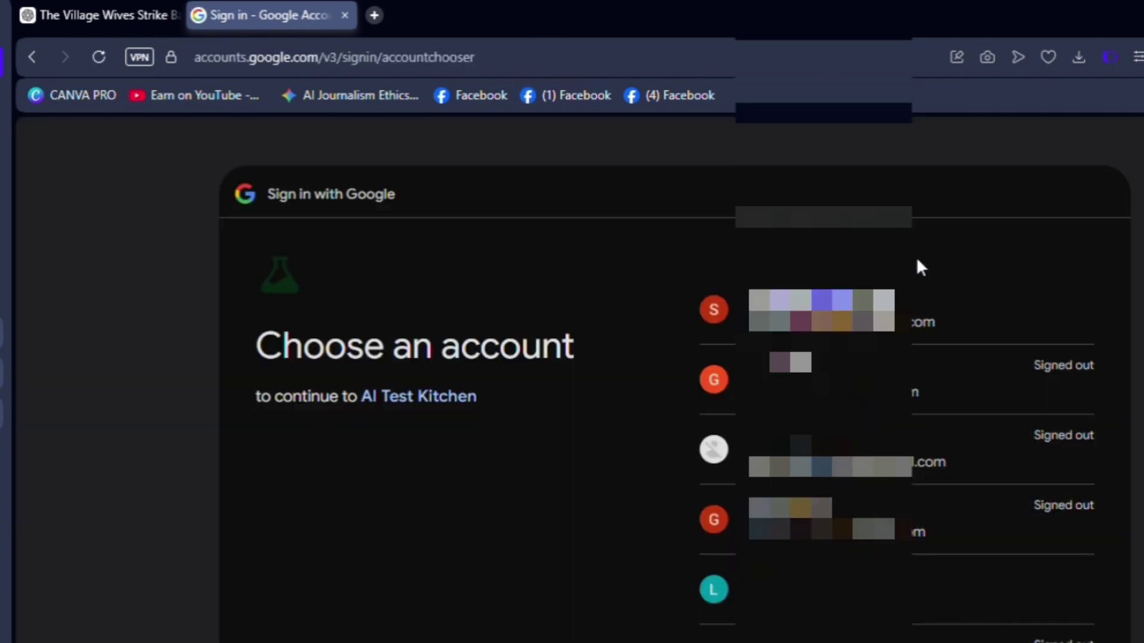
{"action": "scroll", "coordinate": [916, 256], "scroll_direction": "down", "scroll_amount": 10}
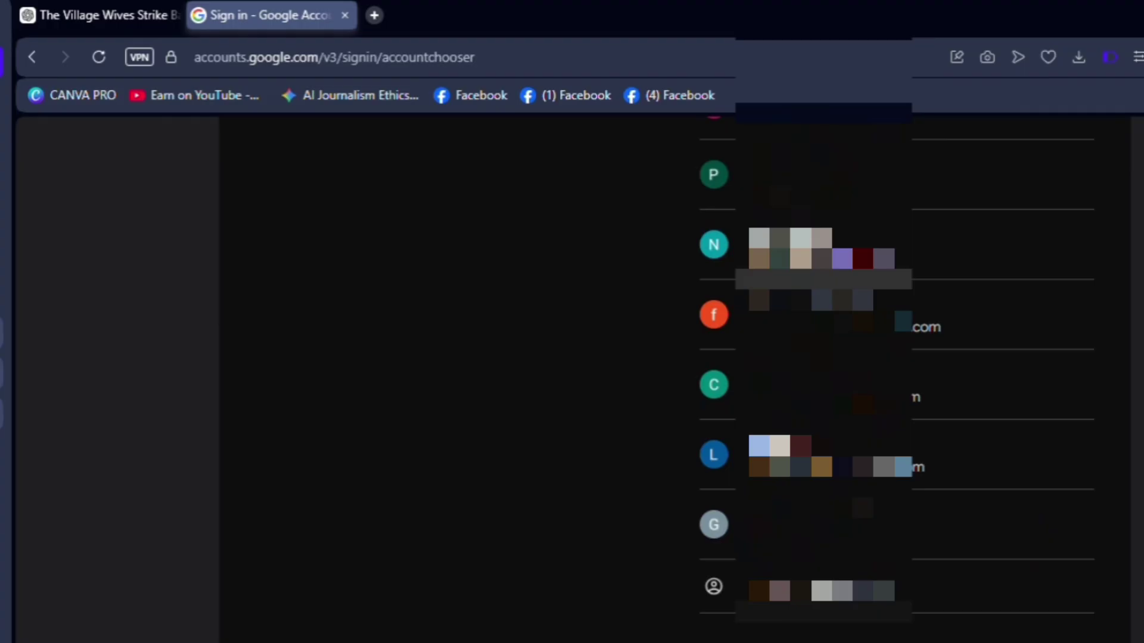
{"action": "left_click", "coordinate": [893, 256]}
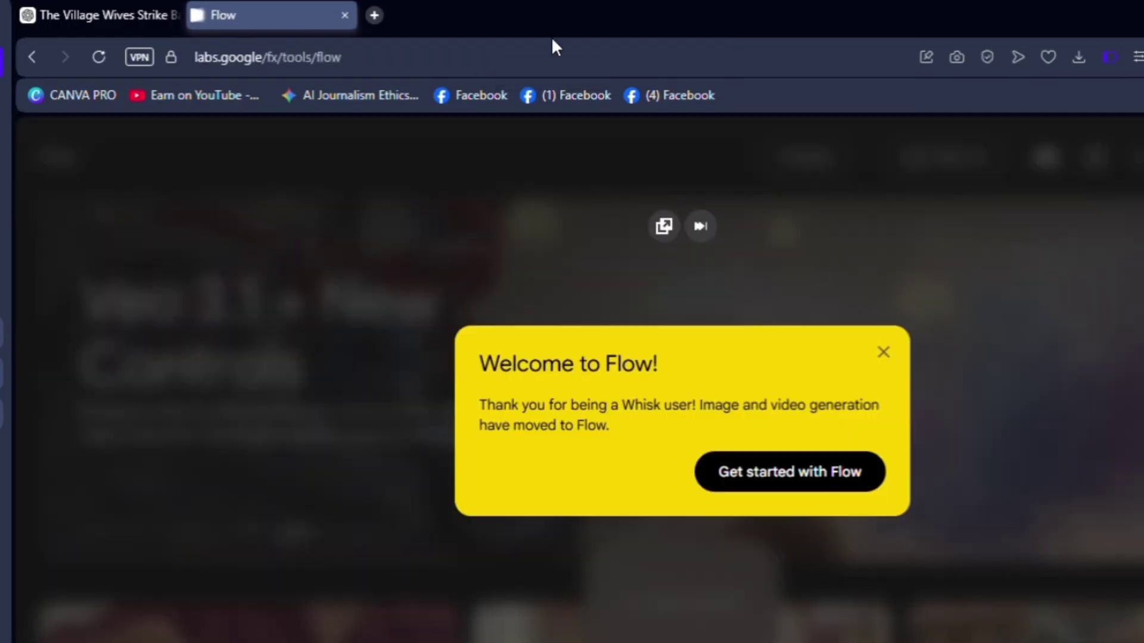
- Accept the Welcome to Flow message and get started with Flow
{"action": "left_click", "coordinate": [754, 476]}
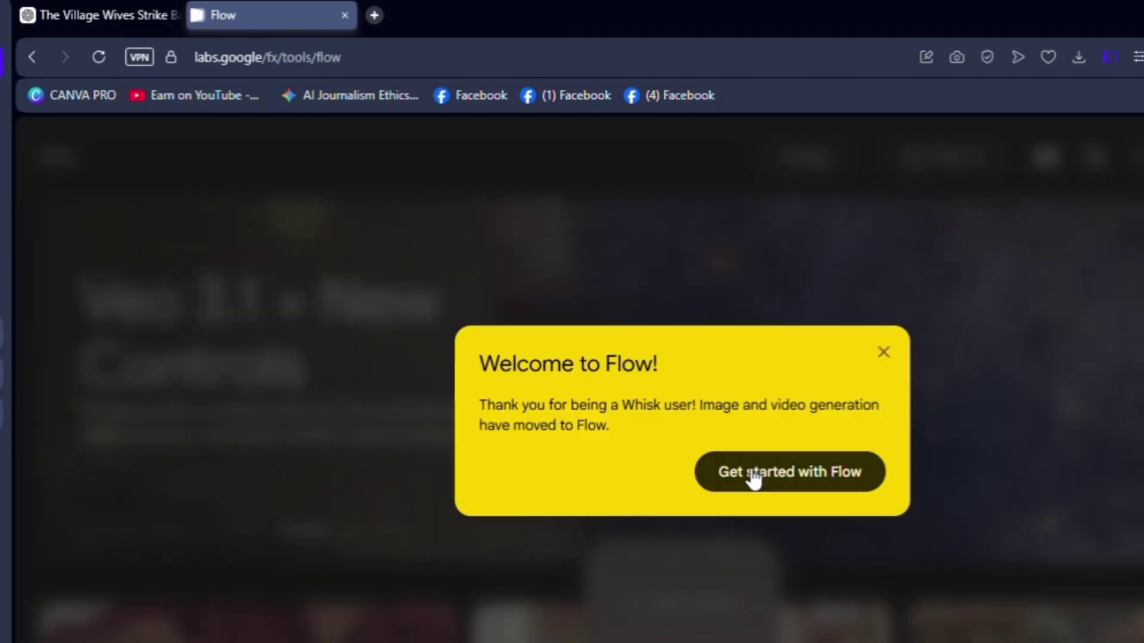
{"action": "left_click", "coordinate": [754, 476]}
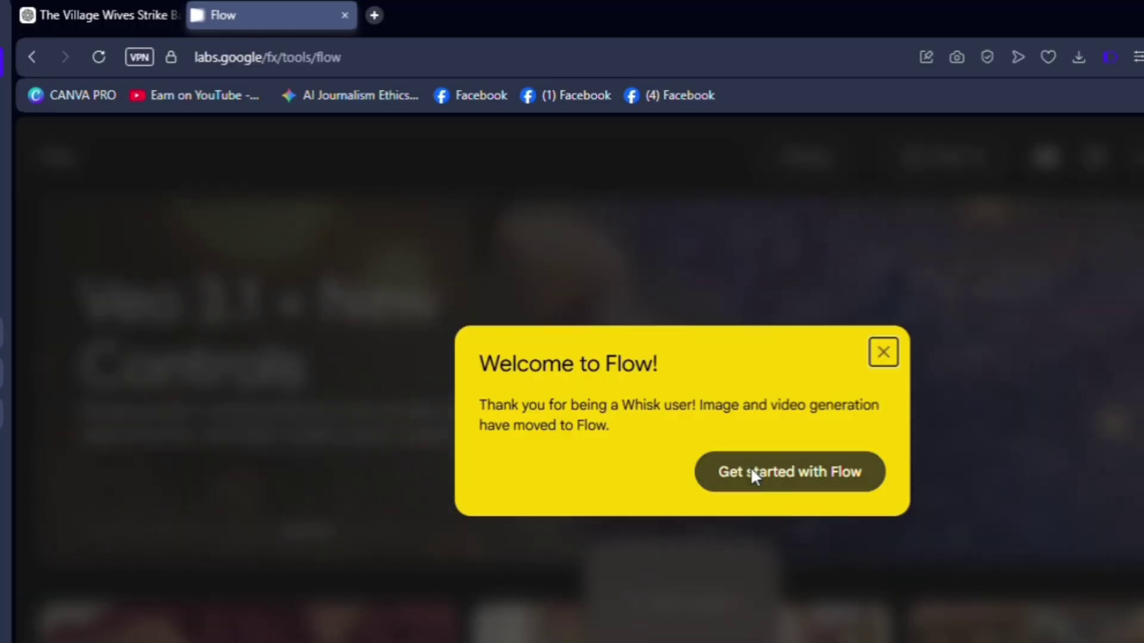
{"action": "left_click", "coordinate": [750, 471]}
{"action": "left_click", "coordinate": [750, 470]}
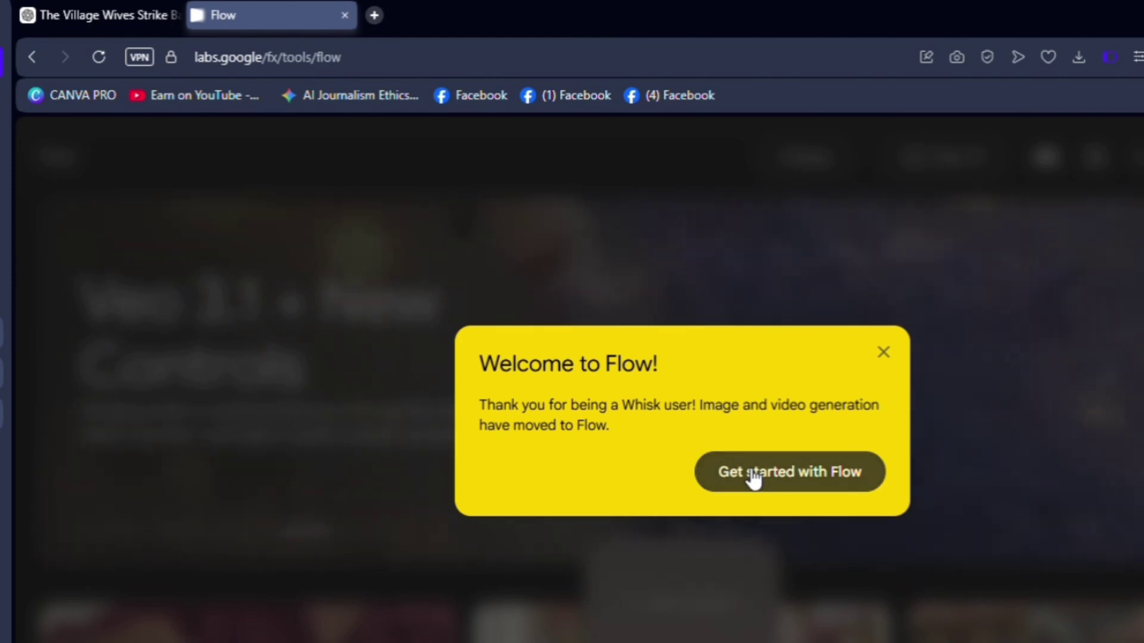
{"action": "left_click", "coordinate": [752, 472]}
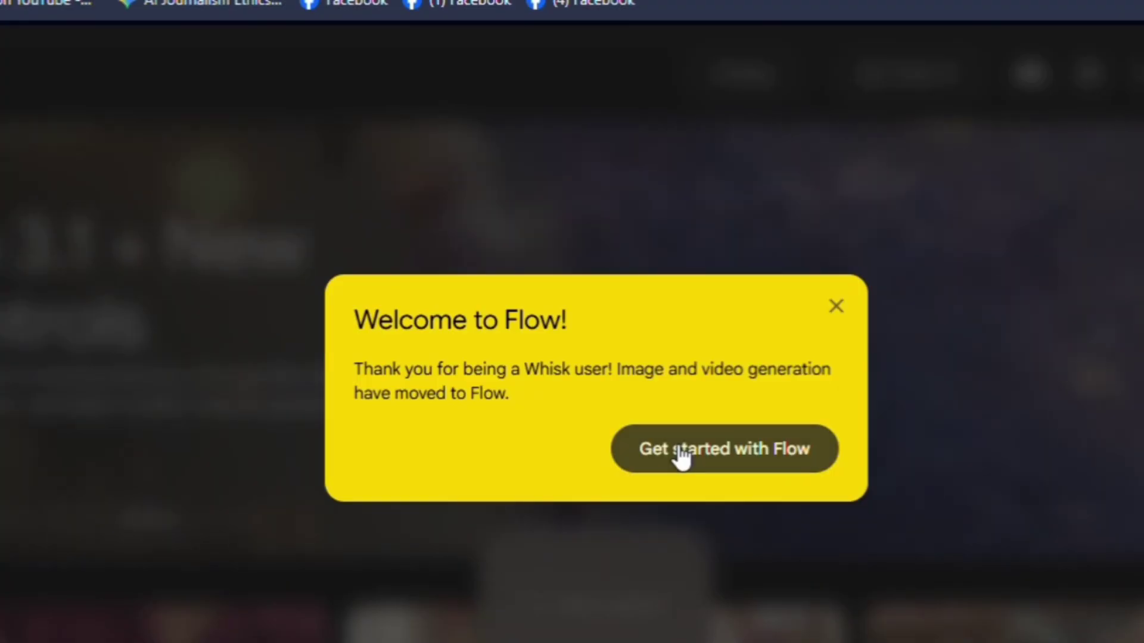
{"action": "left_click", "coordinate": [677, 452]}
{"action": "left_click", "coordinate": [680, 452]}
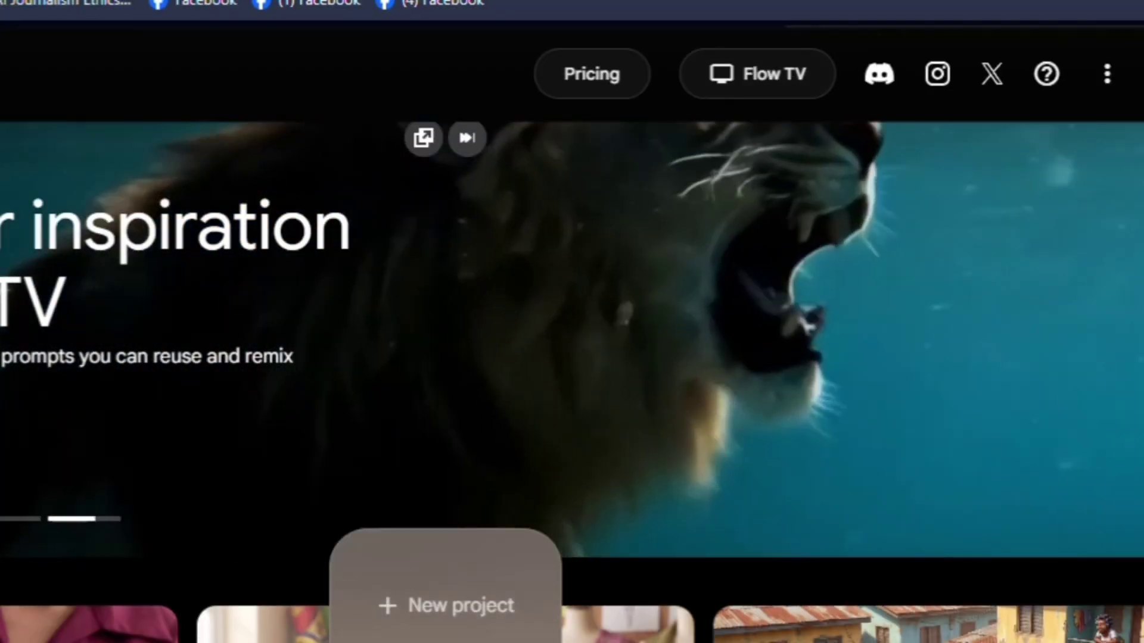
- Check the signed-in account's AI credits and look over the Flow home page
{"action": "left_click", "coordinate": [1141, 74]}
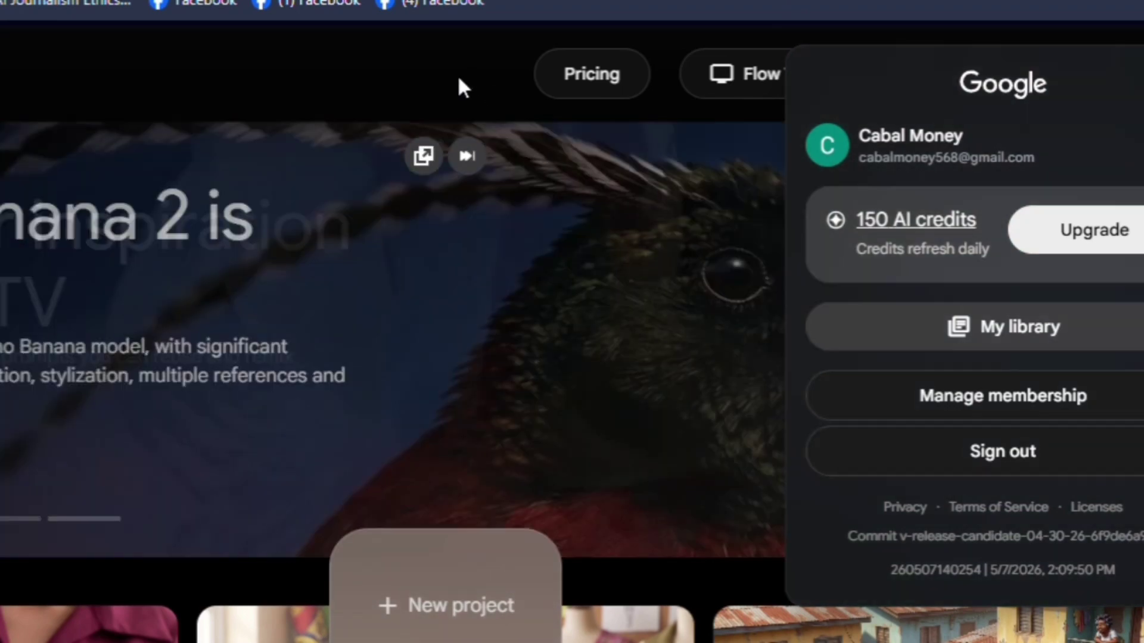
{"action": "left_click", "coordinate": [458, 77]}
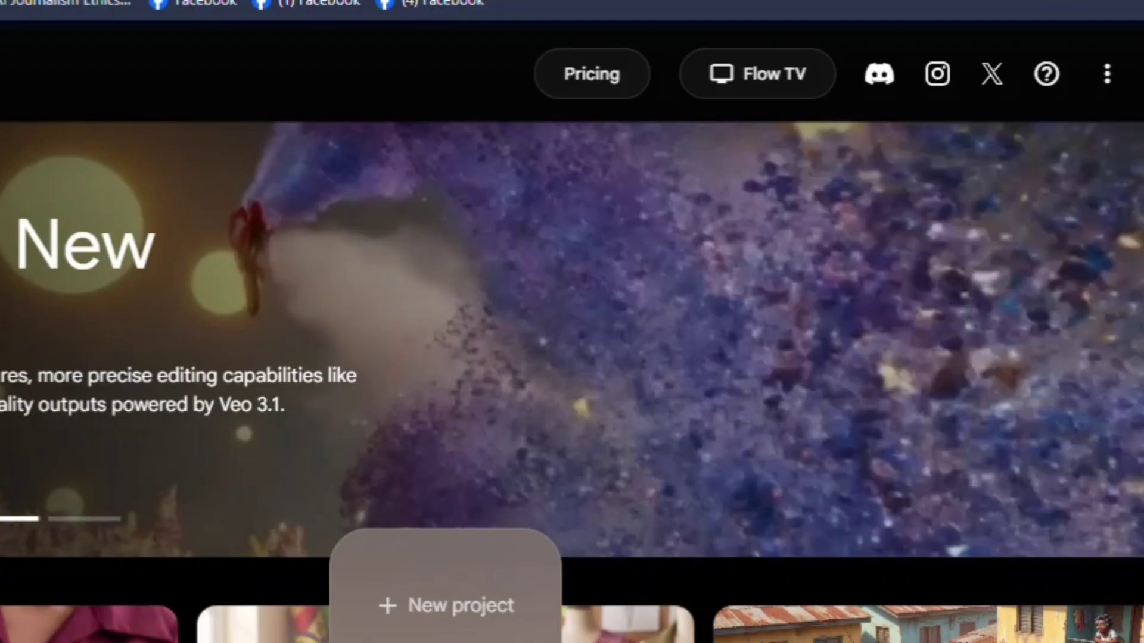
{"action": "scroll", "coordinate": [572, 358], "scroll_direction": "down", "scroll_amount": 10}
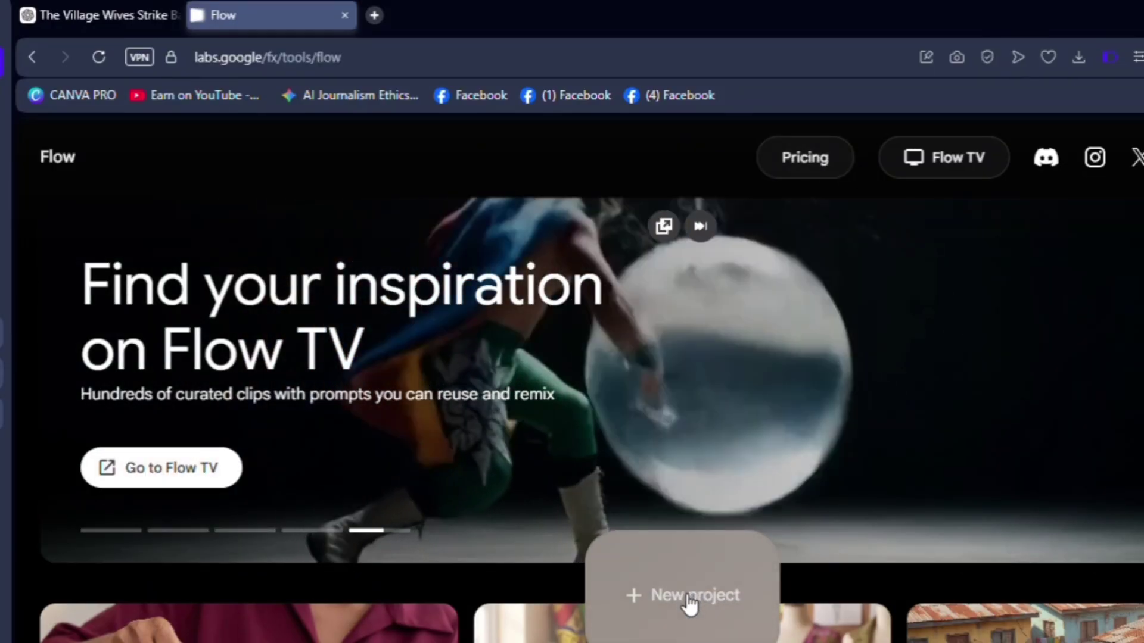
- Create a new Flow project and set it to generate images in the 16:9 aspect ratio
{"action": "left_click", "coordinate": [687, 602]}
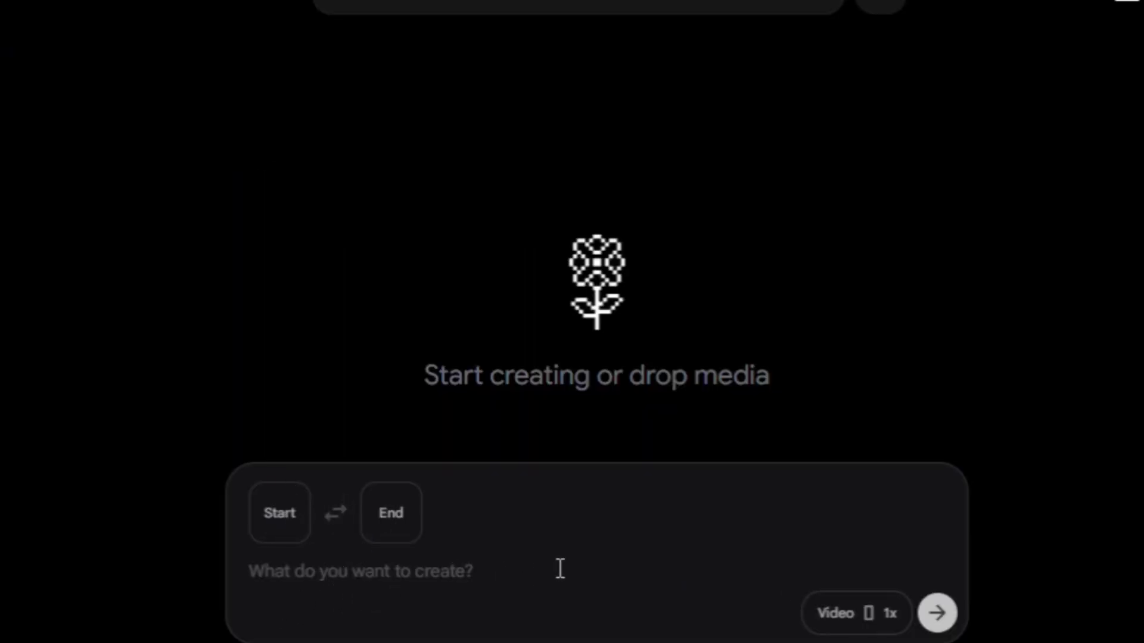
{"action": "left_click", "coordinate": [861, 628]}
{"action": "left_click", "coordinate": [668, 336]}
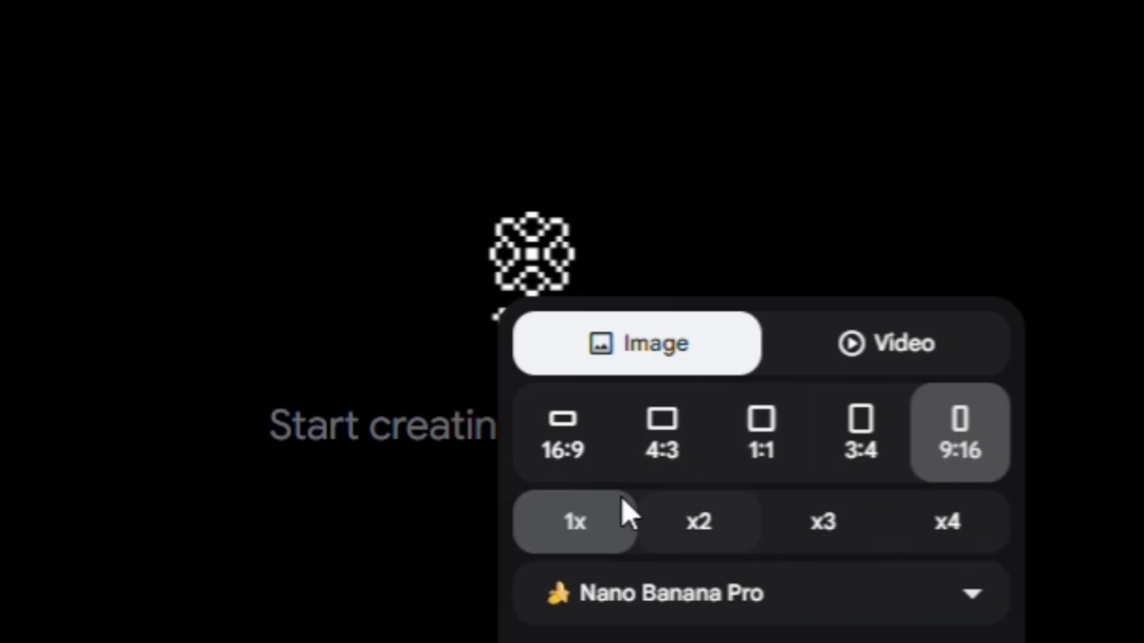
{"action": "left_click", "coordinate": [555, 445]}
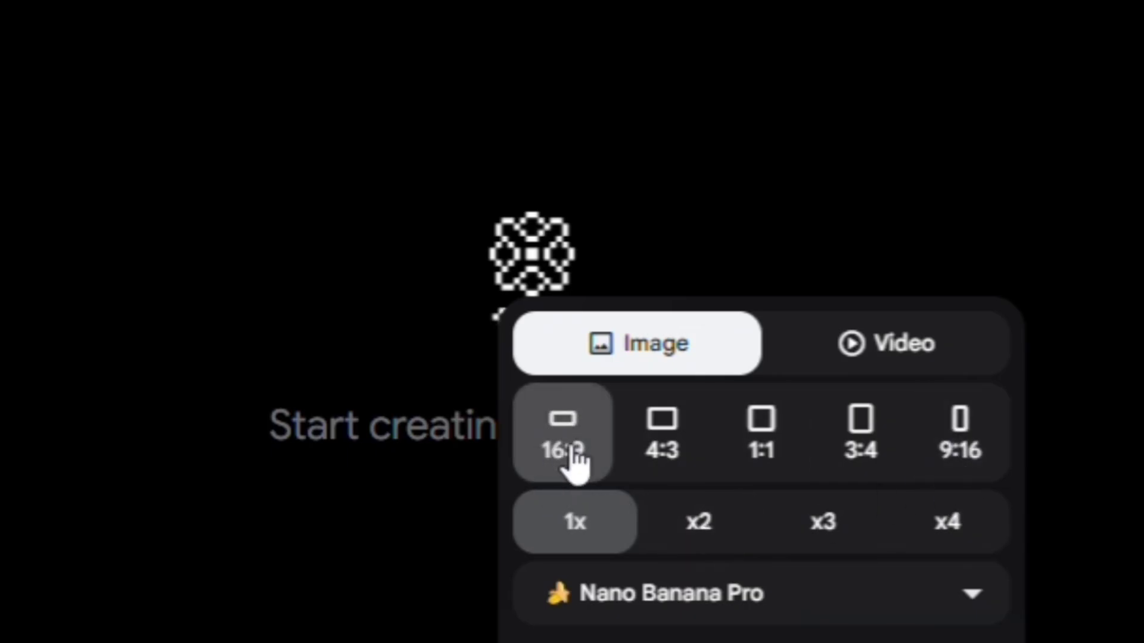
{"action": "left_click", "coordinate": [673, 473]}
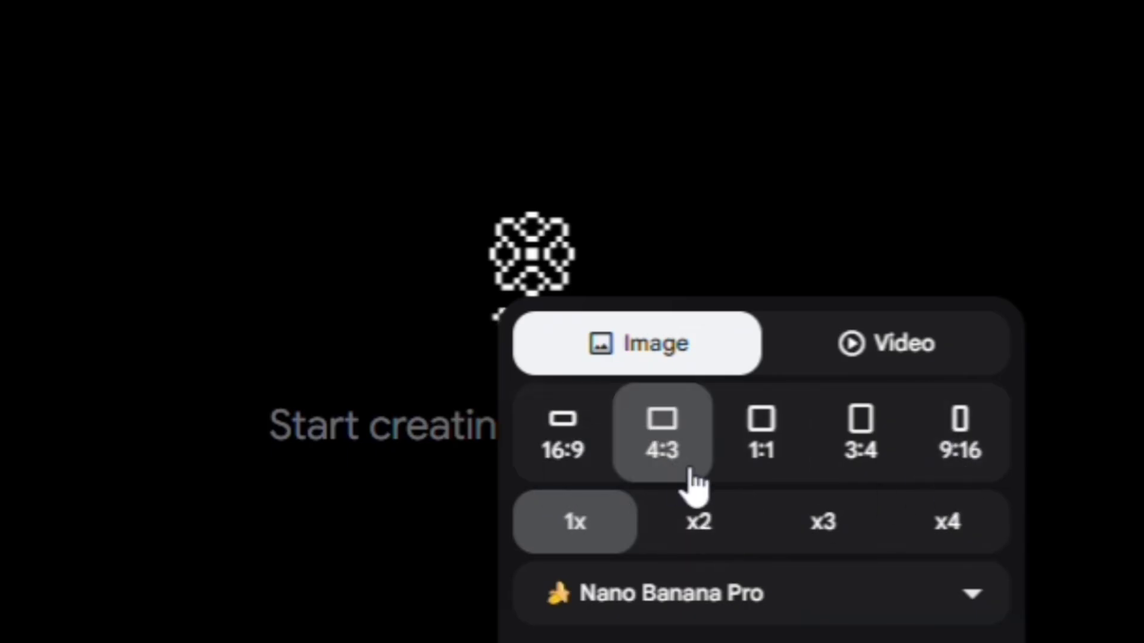
{"action": "left_click", "coordinate": [572, 446]}
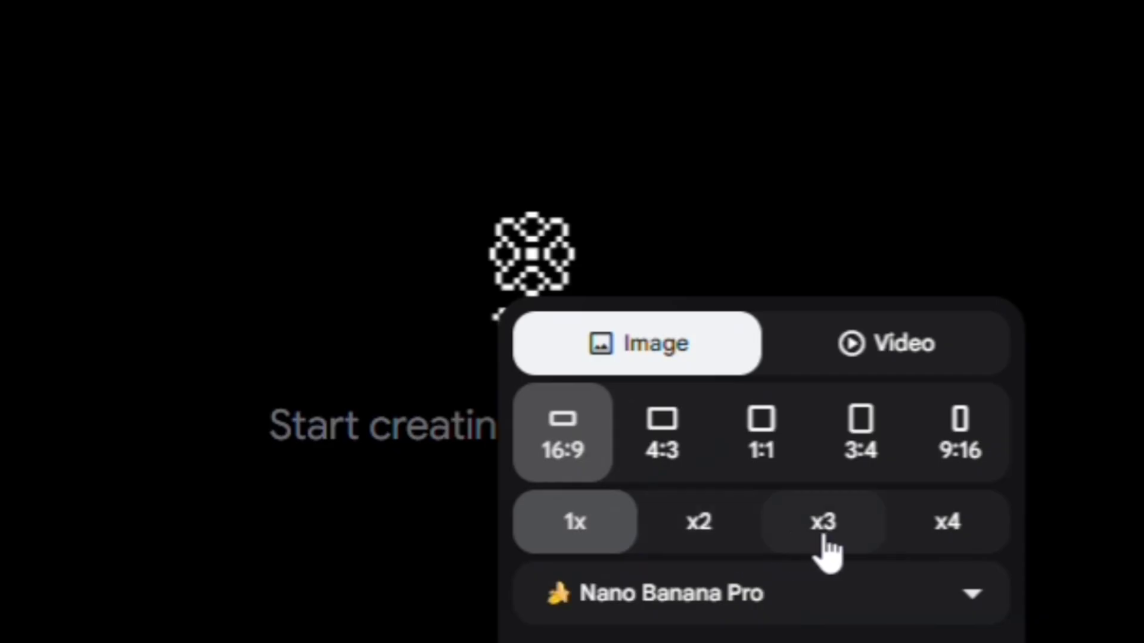
- Try the x4, x3, x2 and 1x options for the number of images per generation
{"action": "left_click", "coordinate": [963, 548]}
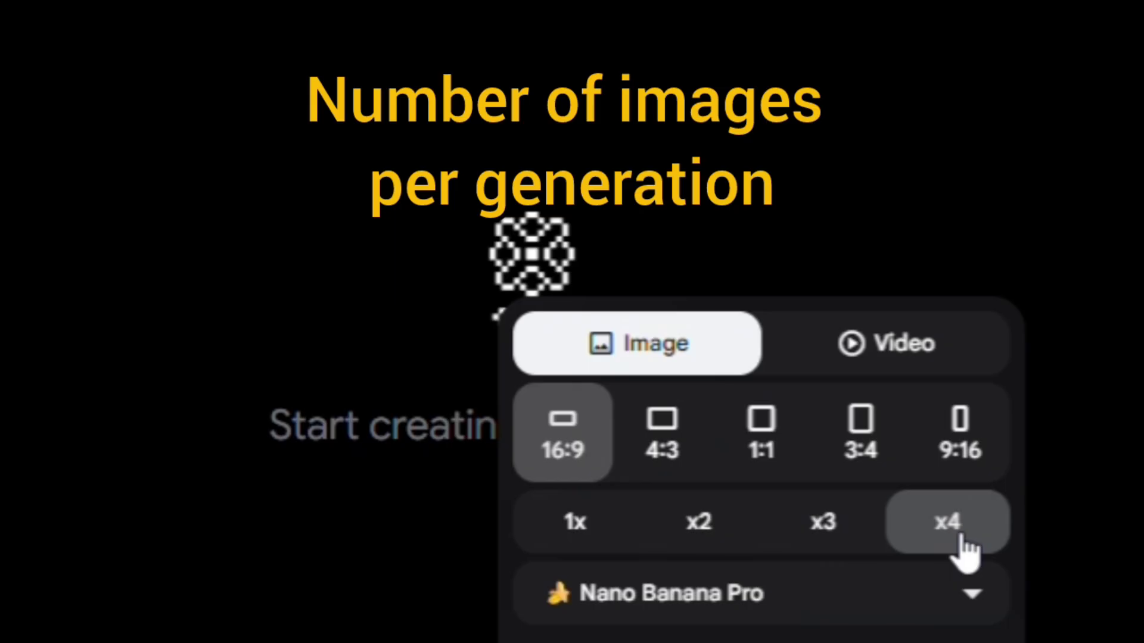
{"action": "left_click", "coordinate": [831, 530]}
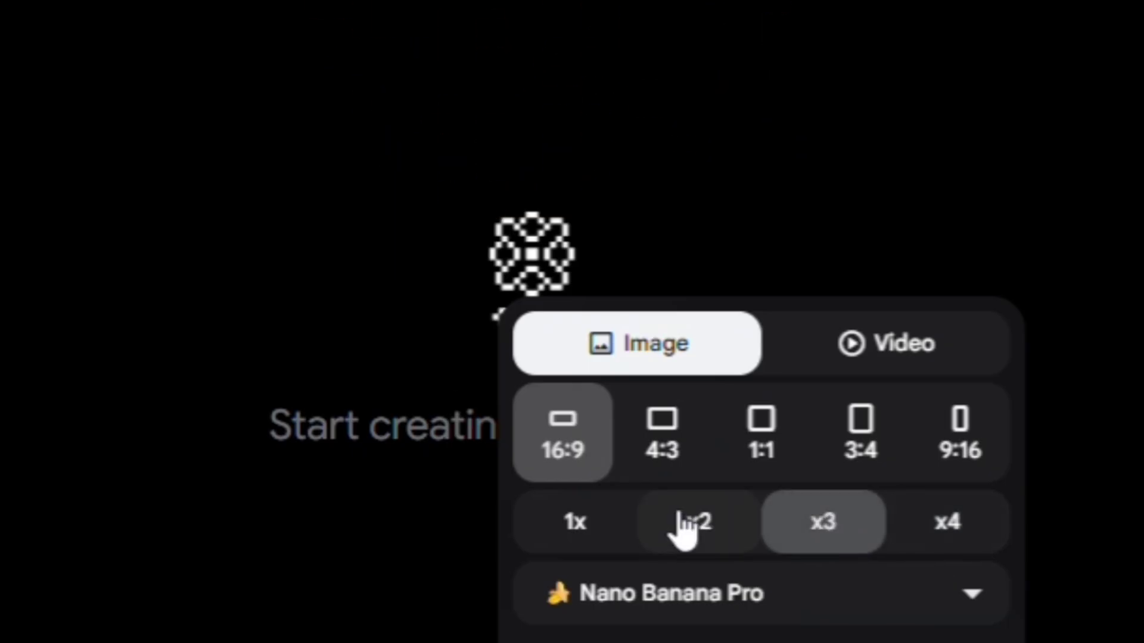
{"action": "left_click", "coordinate": [689, 530]}
{"action": "left_click", "coordinate": [572, 536]}
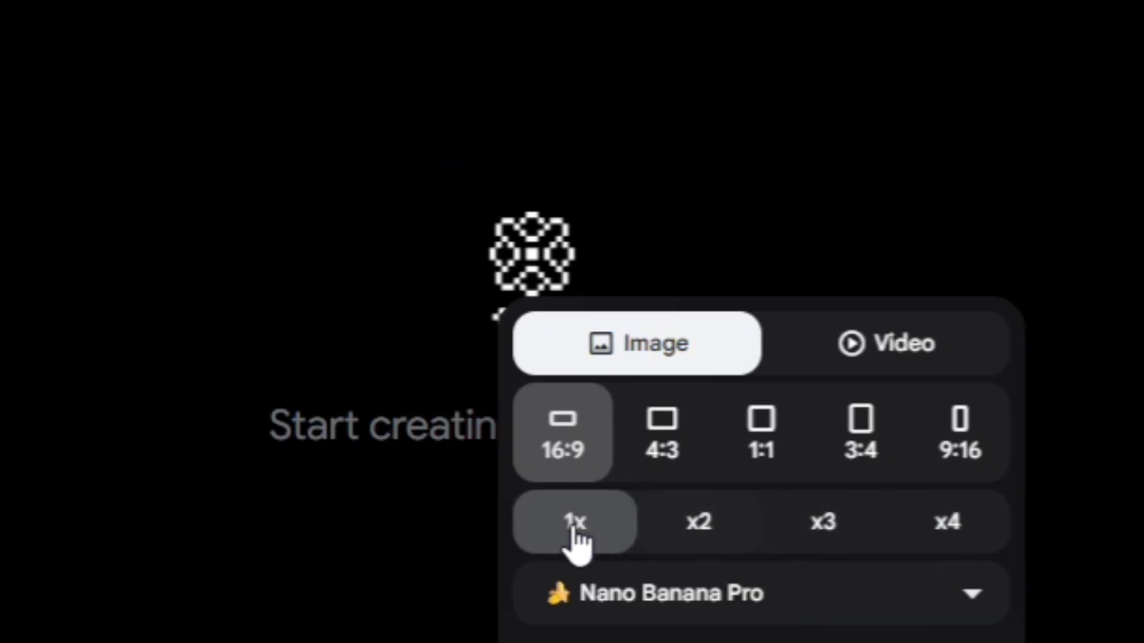
{"action": "left_click", "coordinate": [961, 545]}
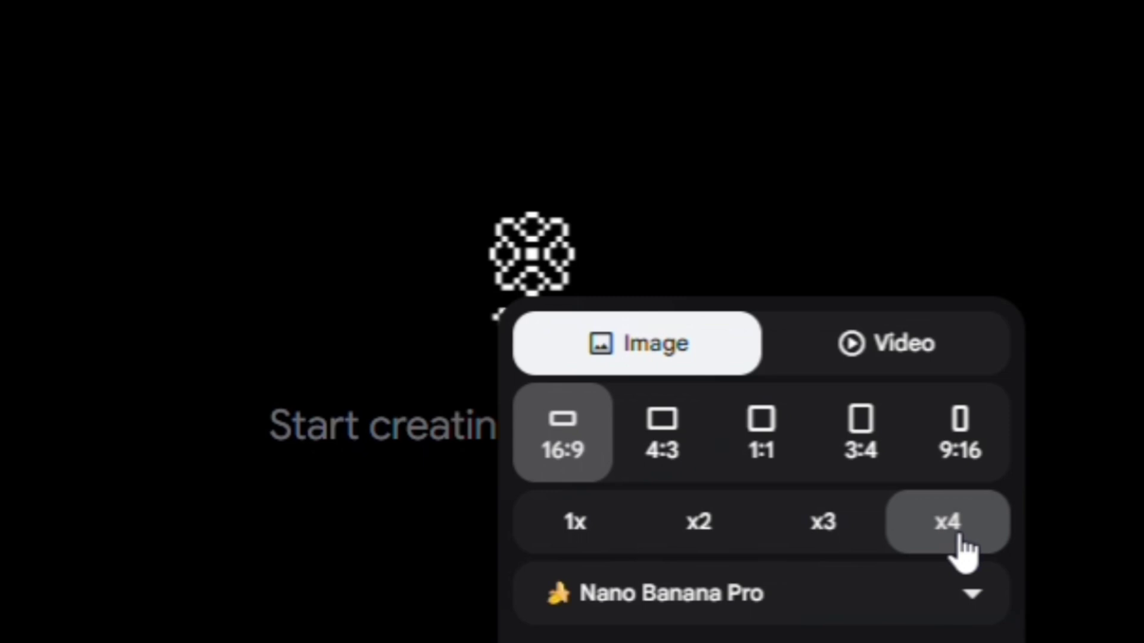
{"action": "left_click", "coordinate": [842, 533]}
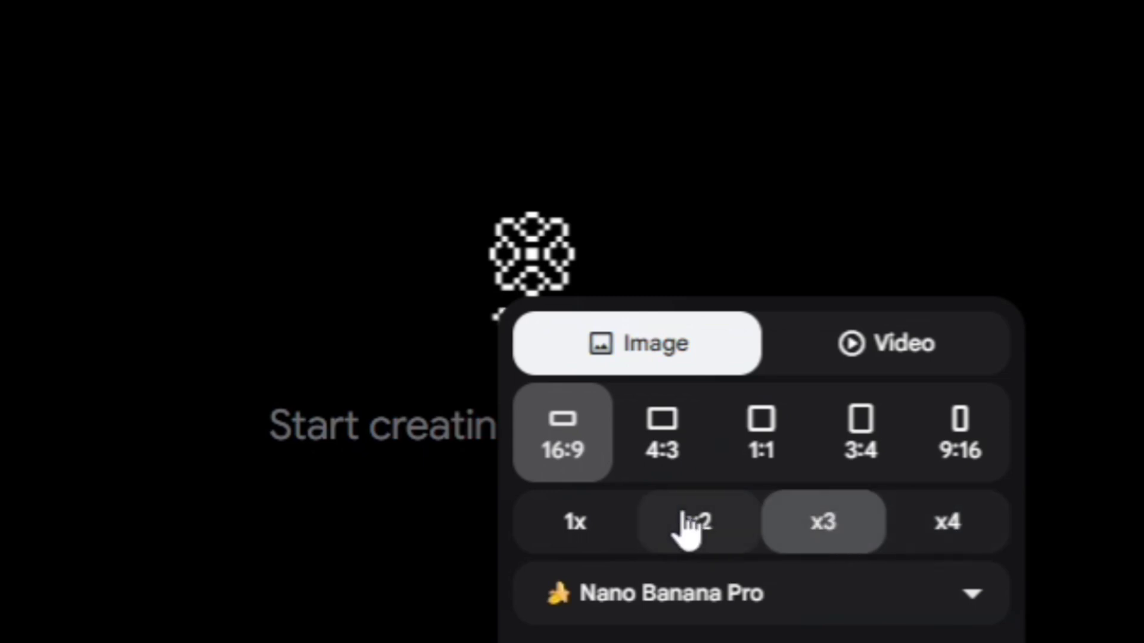
{"action": "left_click", "coordinate": [690, 530]}
{"action": "left_click", "coordinate": [574, 536]}
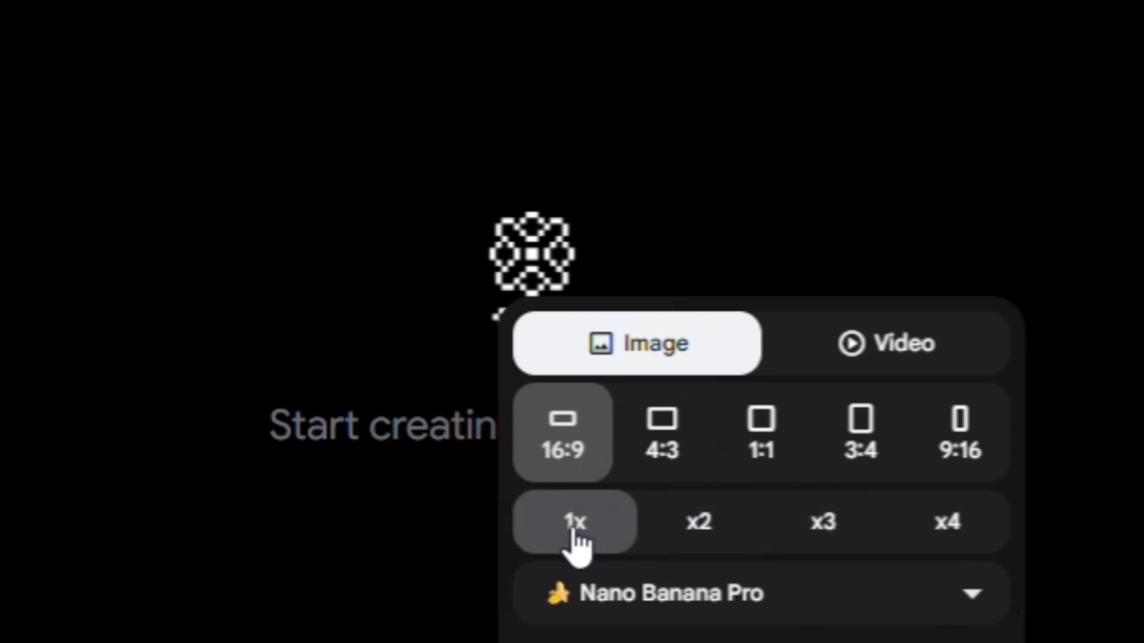
{"action": "left_click", "coordinate": [957, 549]}
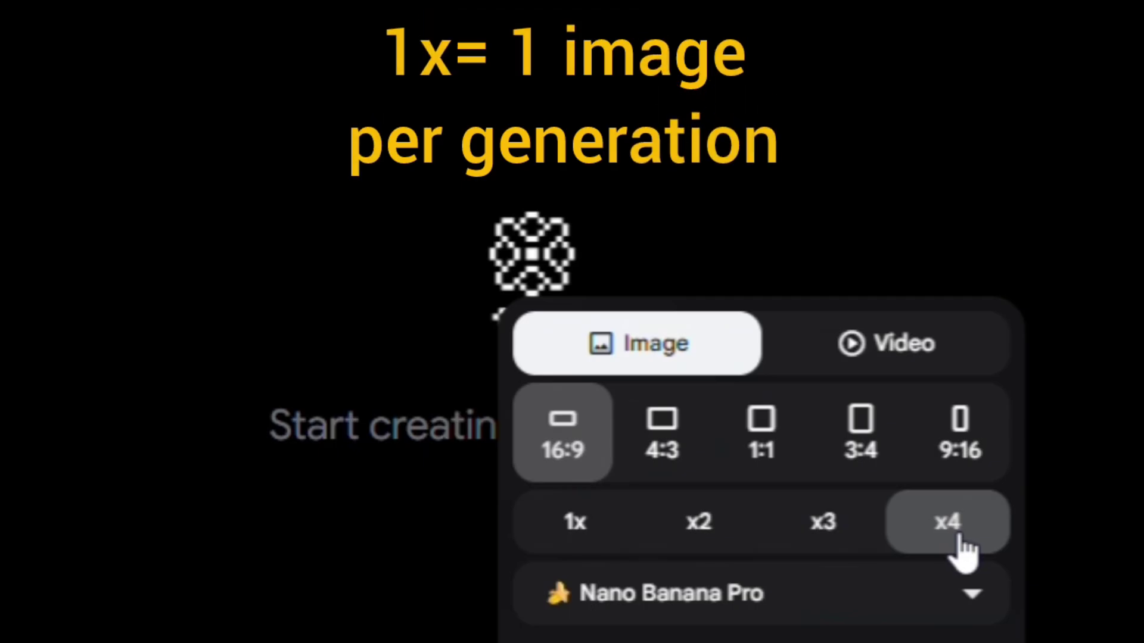
{"action": "left_click", "coordinate": [842, 530]}
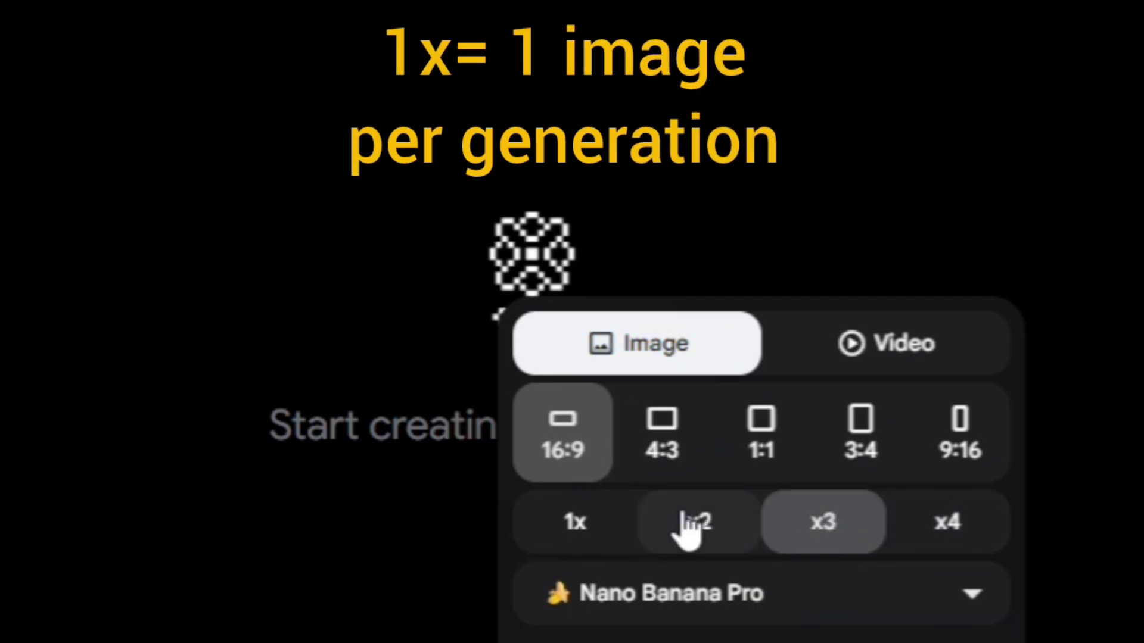
{"action": "left_click", "coordinate": [689, 527]}
{"action": "left_click", "coordinate": [575, 530]}
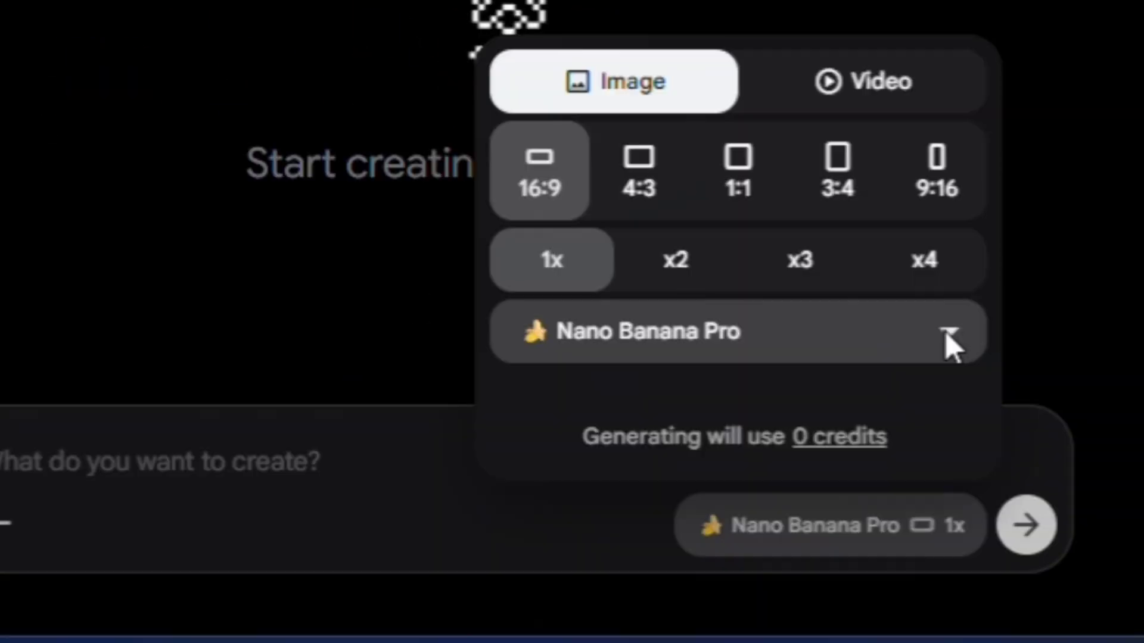
- Choose Nano Banana Pro as the image generation model
{"action": "left_click", "coordinate": [974, 594]}
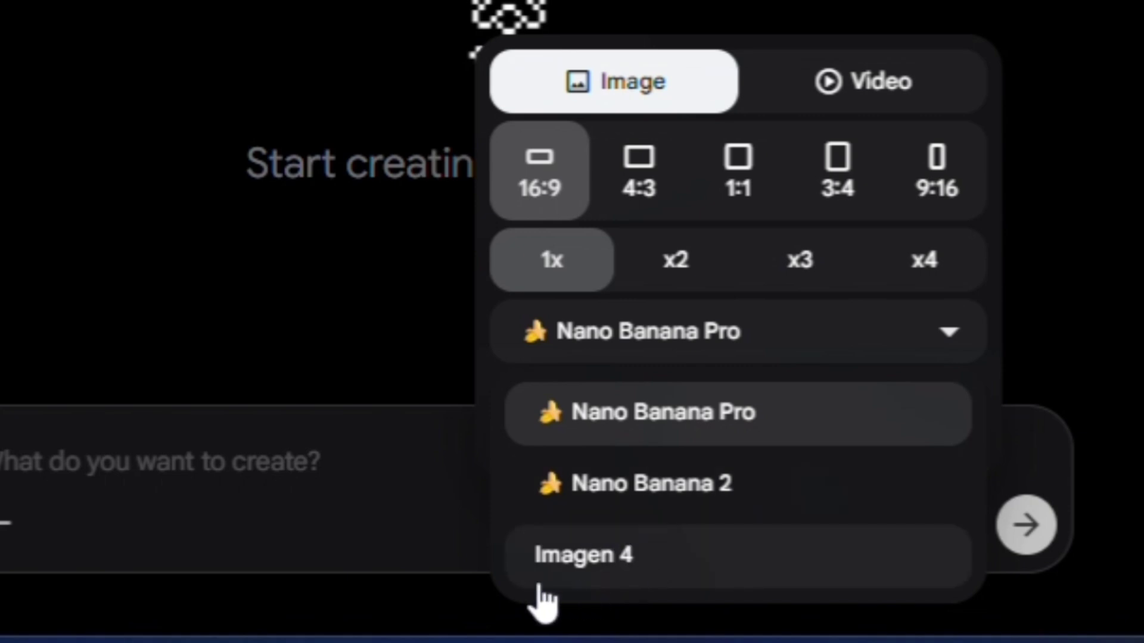
{"action": "left_click", "coordinate": [717, 414]}
{"action": "left_click", "coordinate": [741, 351]}
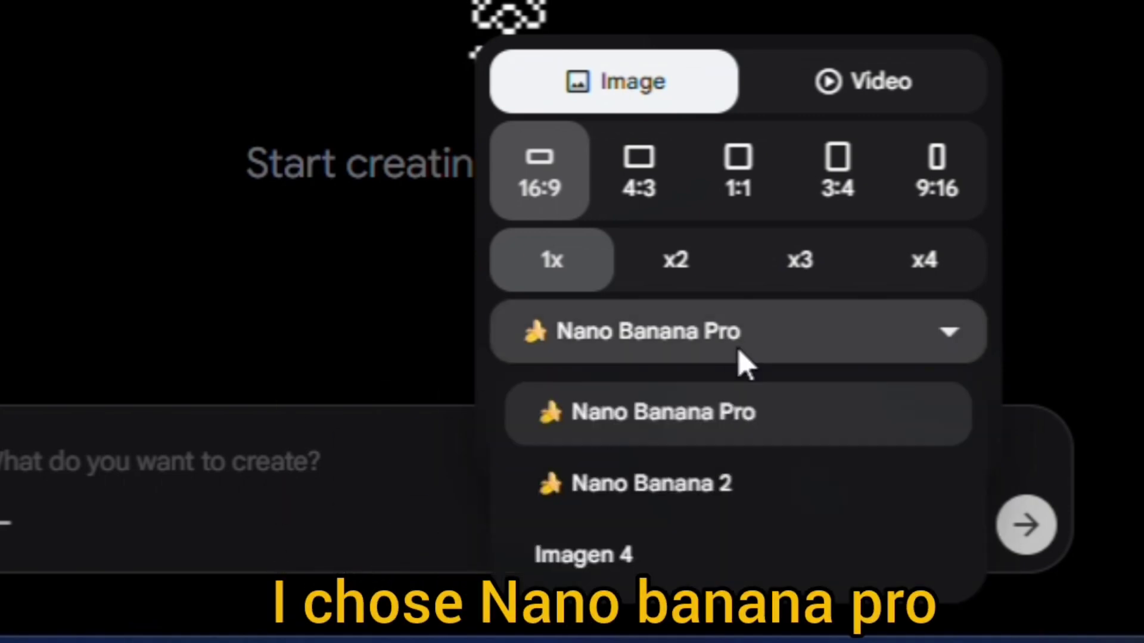
- Switch the image generation model to Nano Banana 2
{"action": "left_click", "coordinate": [651, 494]}
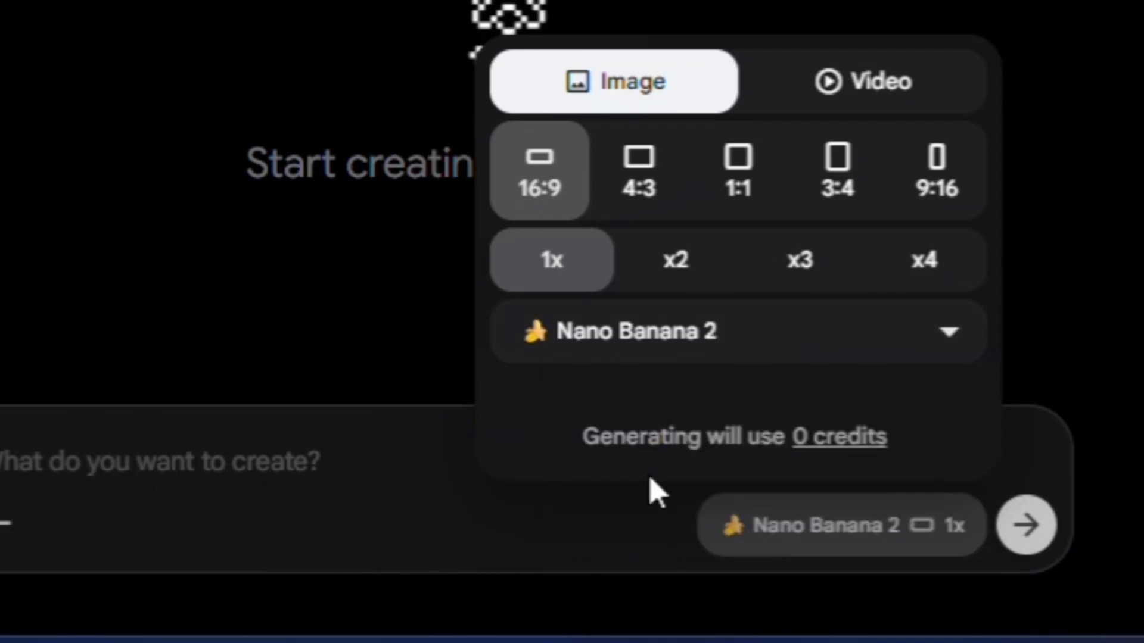
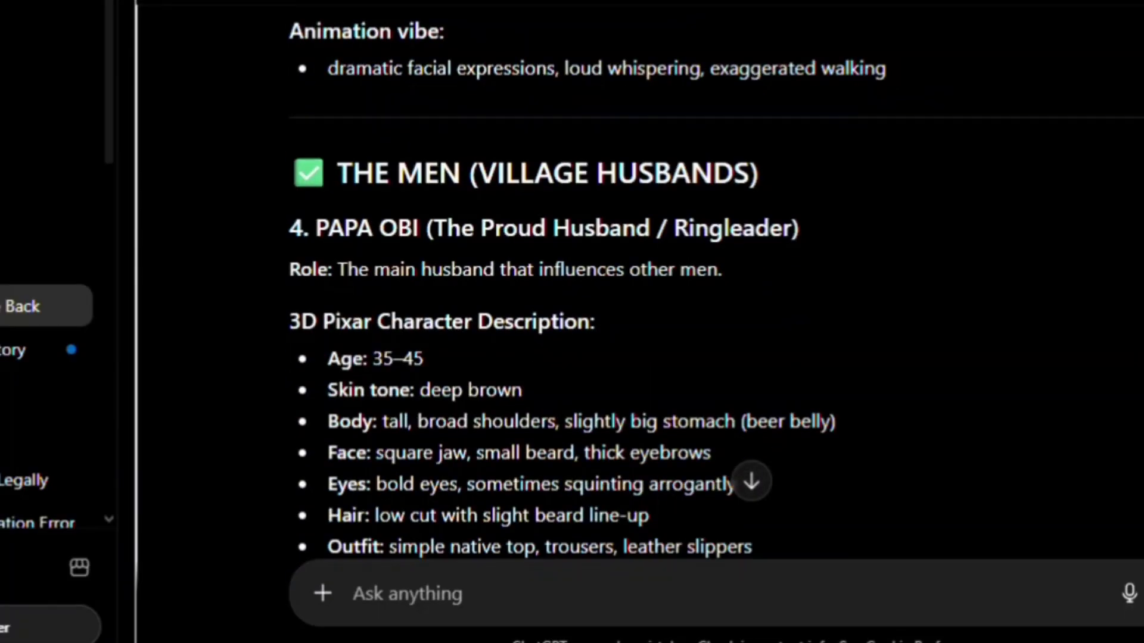
- Generate a character image from the ChatGPT 3D Pixar description of Mama Amaka, the leader wife, with Nano Banana Pro
{"action": "scroll", "coordinate": [562, 286], "scroll_direction": "down", "scroll_amount": 1}
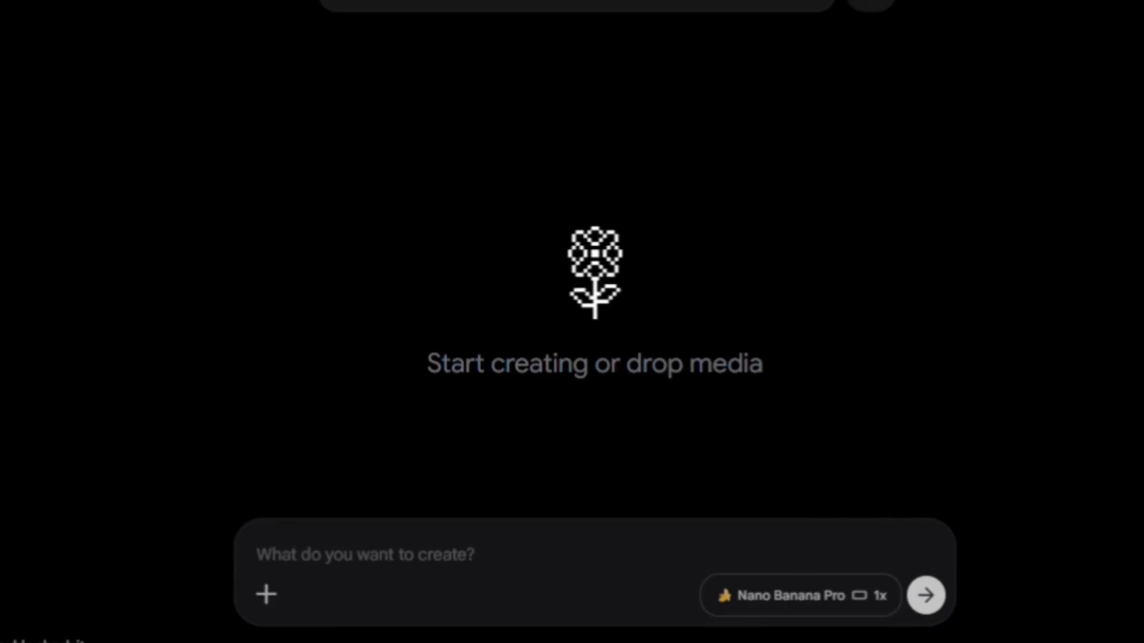
{"action": "type", "text": "1. MAMA AMAKA (Leader Wife)  Role: The loud, bold wife who leads the women.  3D Pixar Character Description: Age: 32–38 Skin tone: deep brown Body: curvy, strong waist, slightly wide hips Face: round face, full cheeks, expressive eyebrows Eyes: big bright brown eyes, slightly dramatic eyelashes Hair: neatly braided cornrows tied into a small bun Outfit: colourful Ankara wrapper skirt, fitted blouse, small waist beads visible slightly Accessories: gold hoop earrings, simple coral necklace, plastic slippers Signature feature: she always carries a wooden cooking spoon or small basket Personality: outspoken, fearless, dramatic, funny anger expressions"}
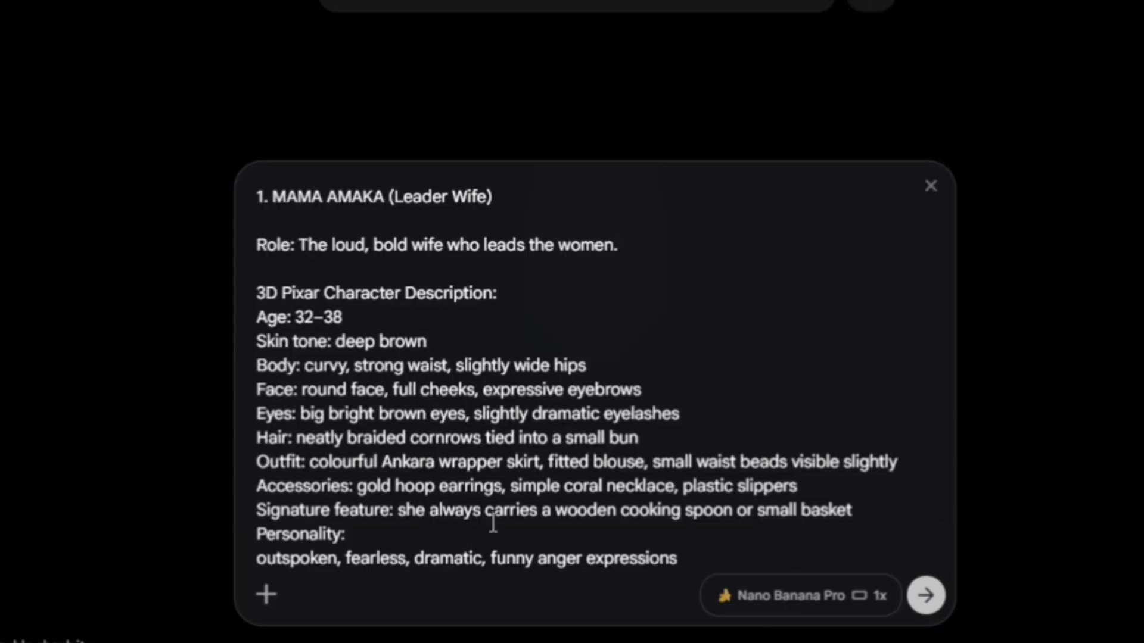
{"action": "left_click", "coordinate": [926, 596]}
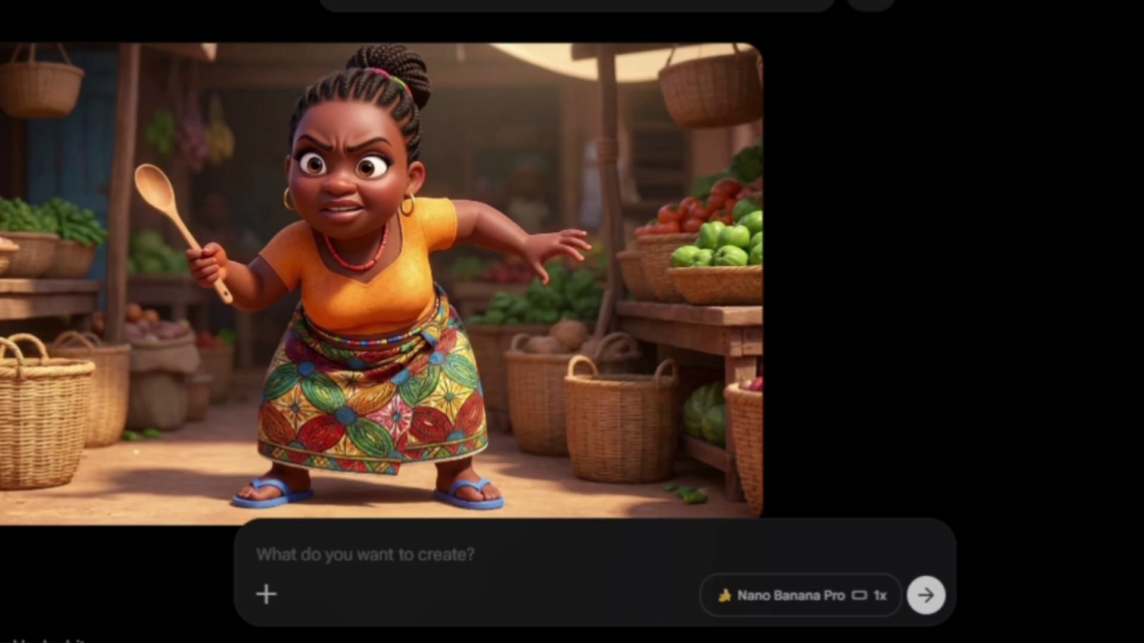
- Download the generated Mama Amaka image in the 2K upscaled size
{"action": "mouse_move", "coordinate": [723, 115]}
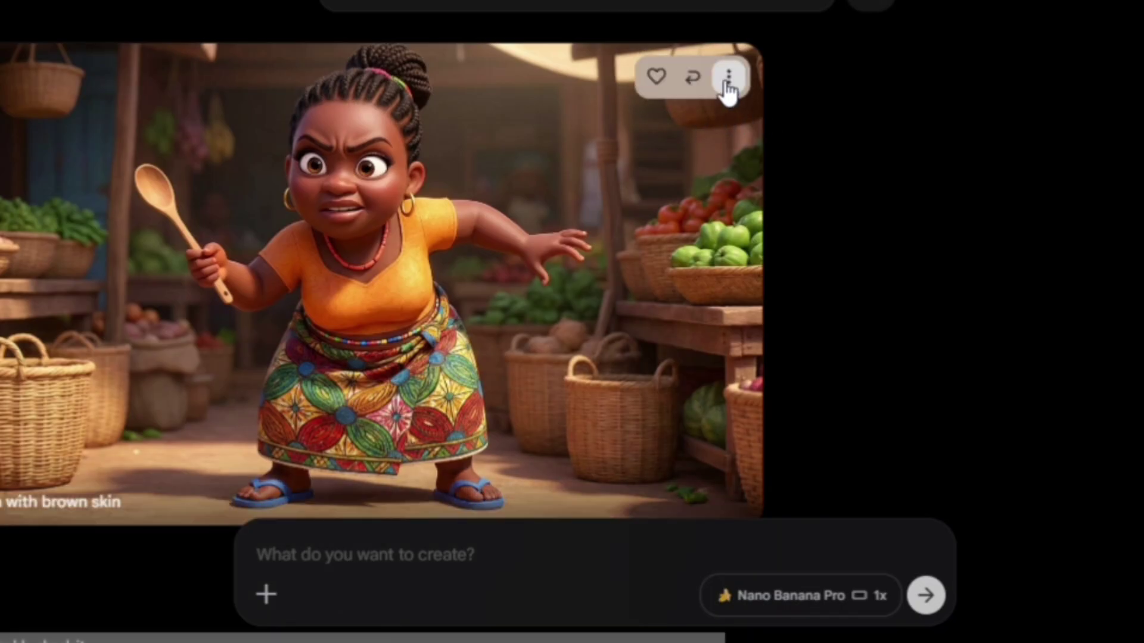
{"action": "left_click", "coordinate": [728, 83]}
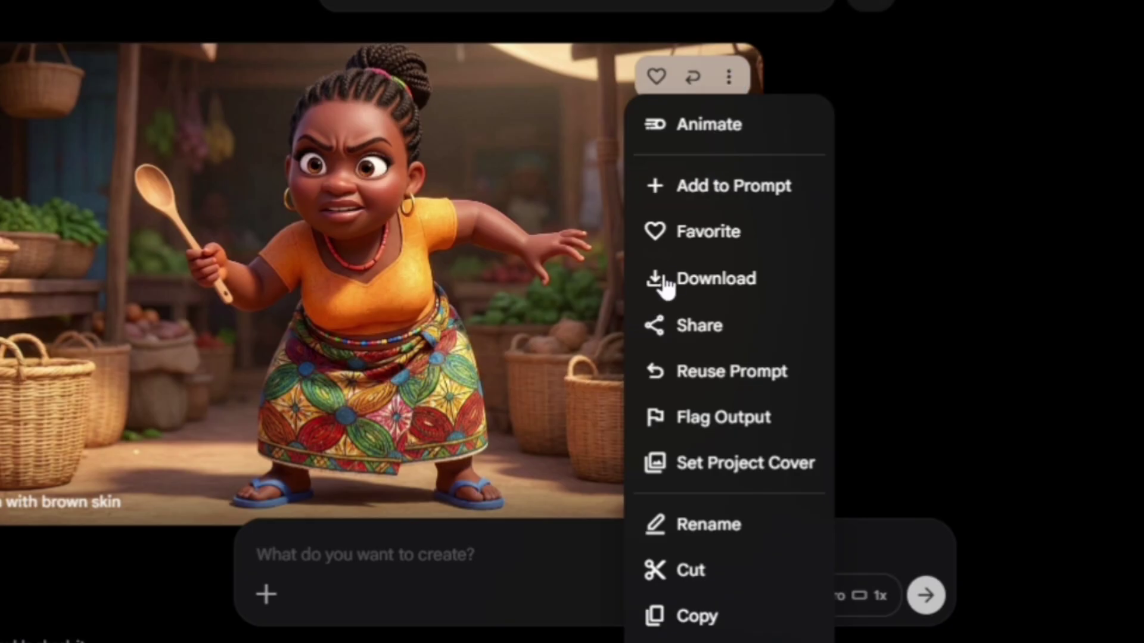
{"action": "mouse_move", "coordinate": [656, 281]}
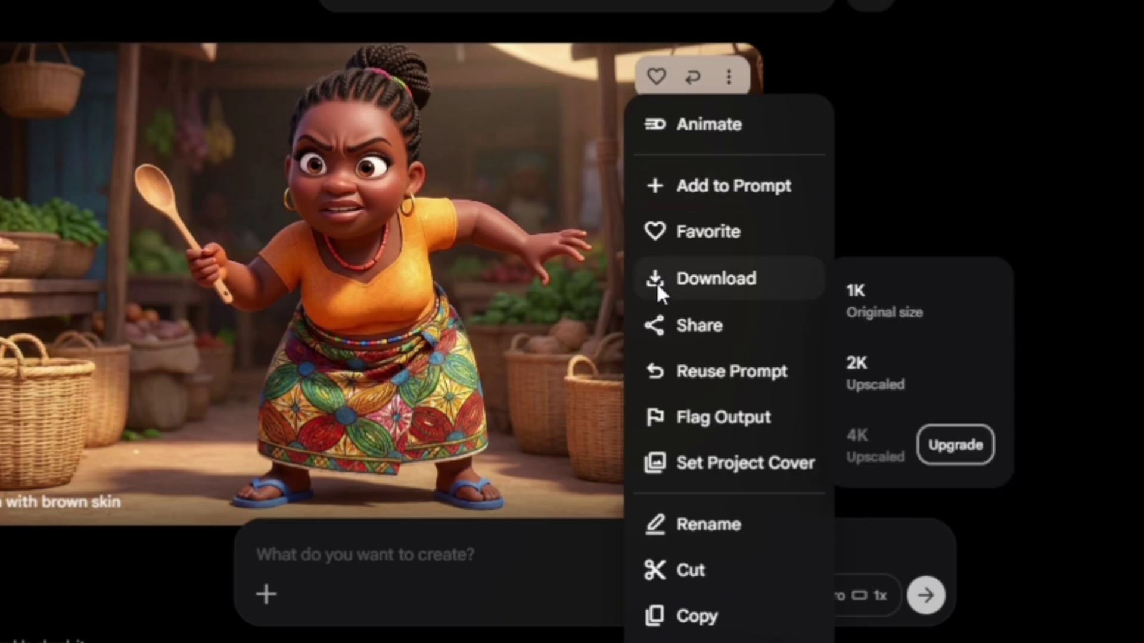
{"action": "left_click", "coordinate": [614, 213]}
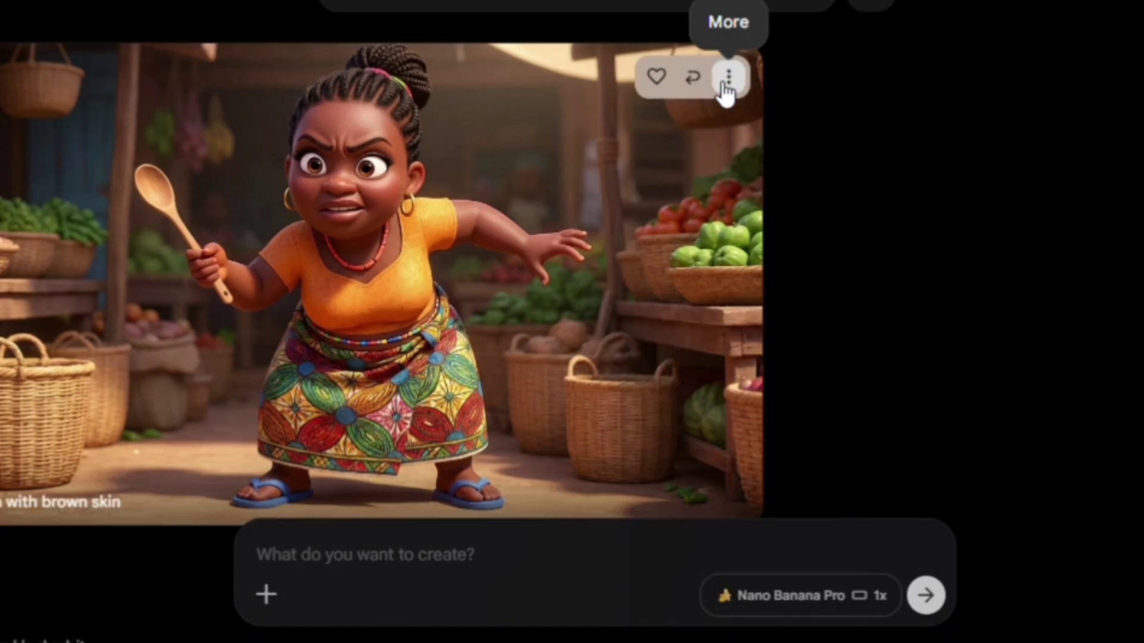
{"action": "left_click", "coordinate": [726, 82]}
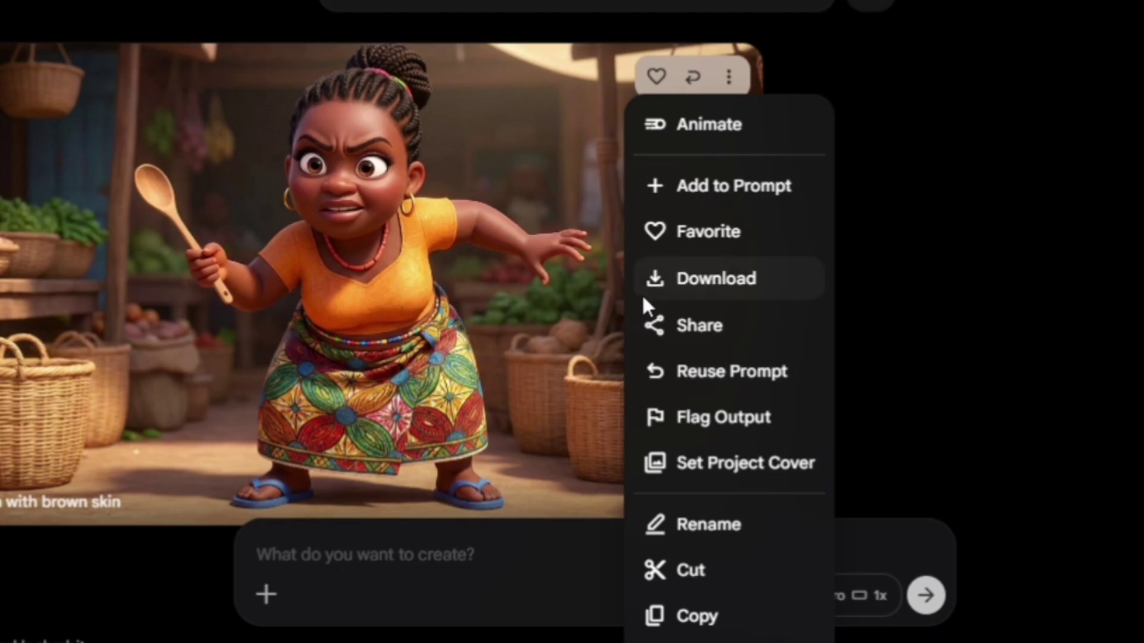
{"action": "mouse_move", "coordinate": [739, 279]}
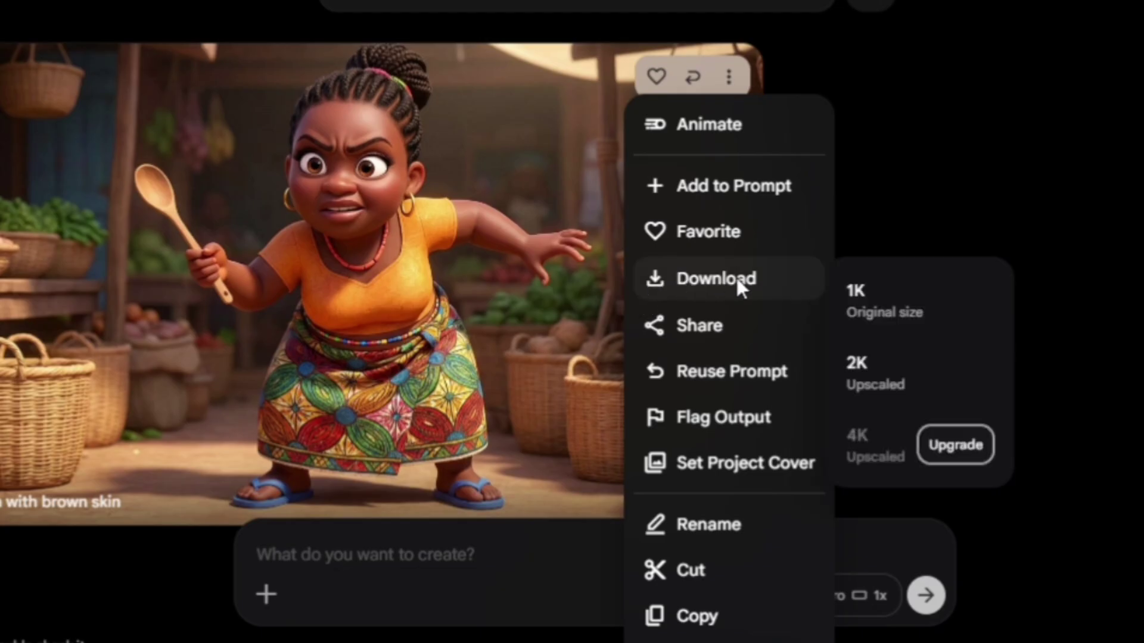
{"action": "left_click", "coordinate": [857, 390]}
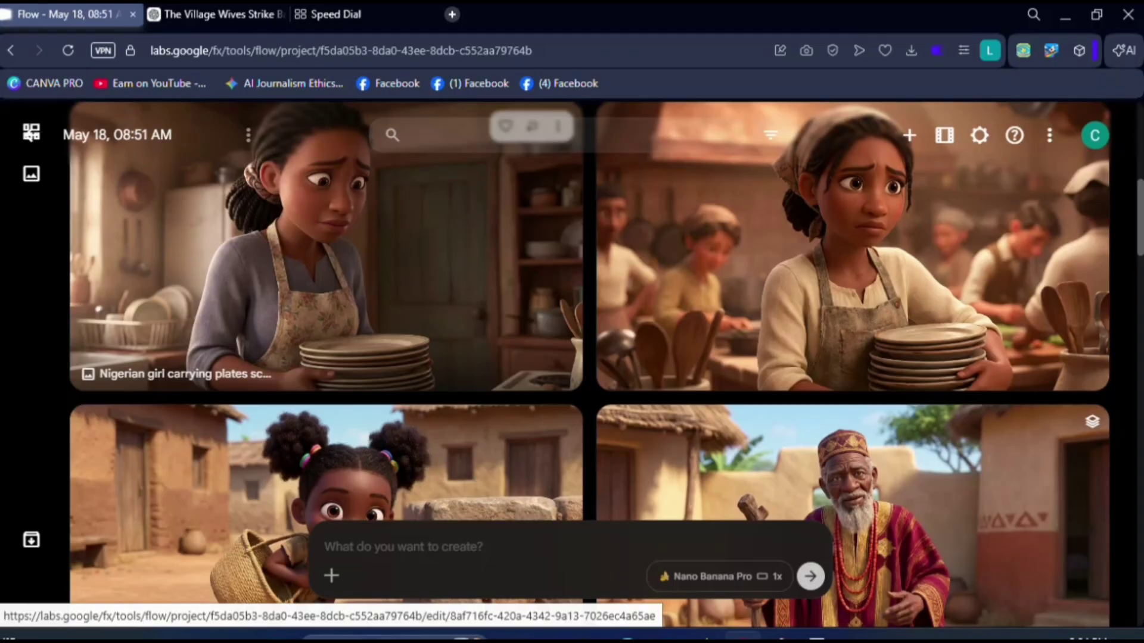
- Look through all the generated character images in the Flow project
{"action": "scroll", "coordinate": [583, 364], "scroll_direction": "down", "scroll_amount": 4}
{"action": "scroll", "coordinate": [584, 363], "scroll_direction": "down", "scroll_amount": 5}
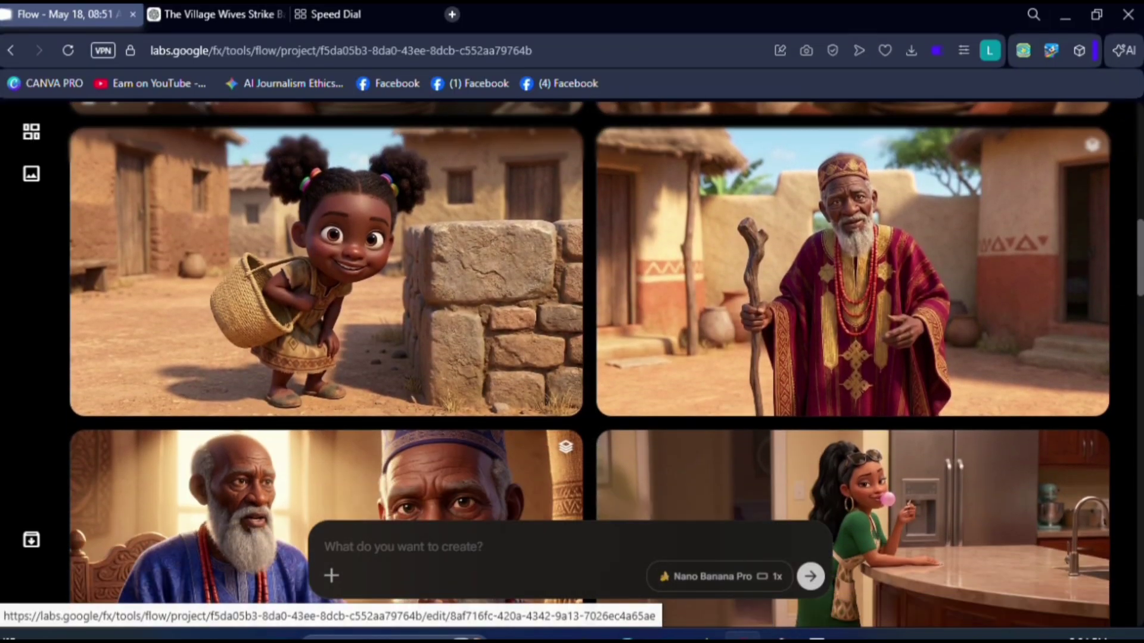
{"action": "scroll", "coordinate": [584, 363], "scroll_direction": "down", "scroll_amount": 5}
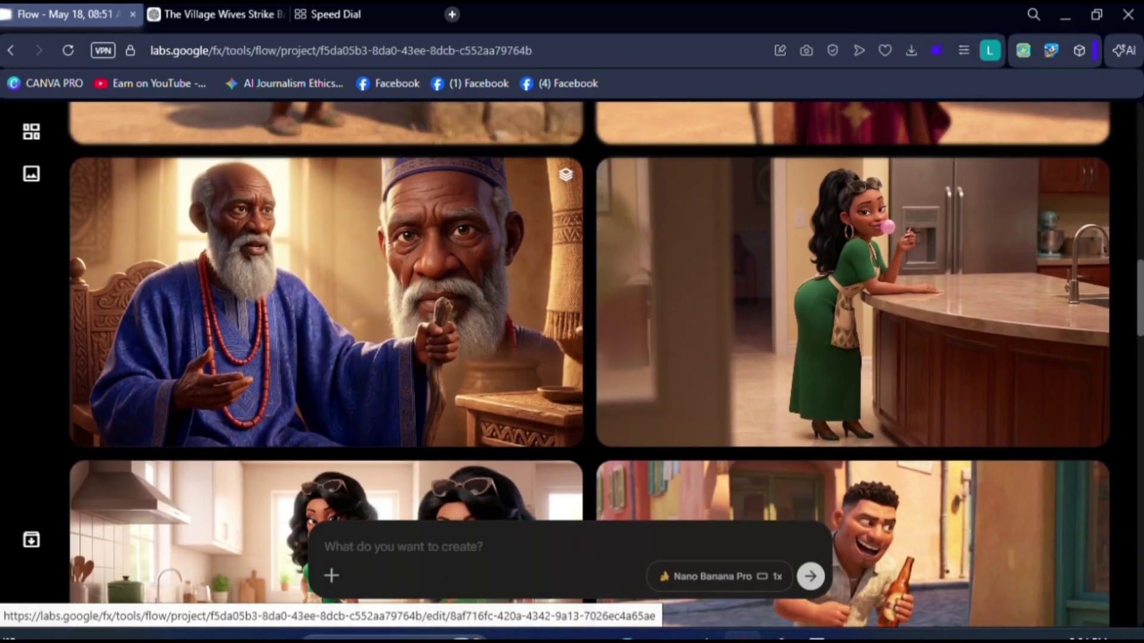
{"action": "scroll", "coordinate": [584, 363], "scroll_direction": "down", "scroll_amount": 5}
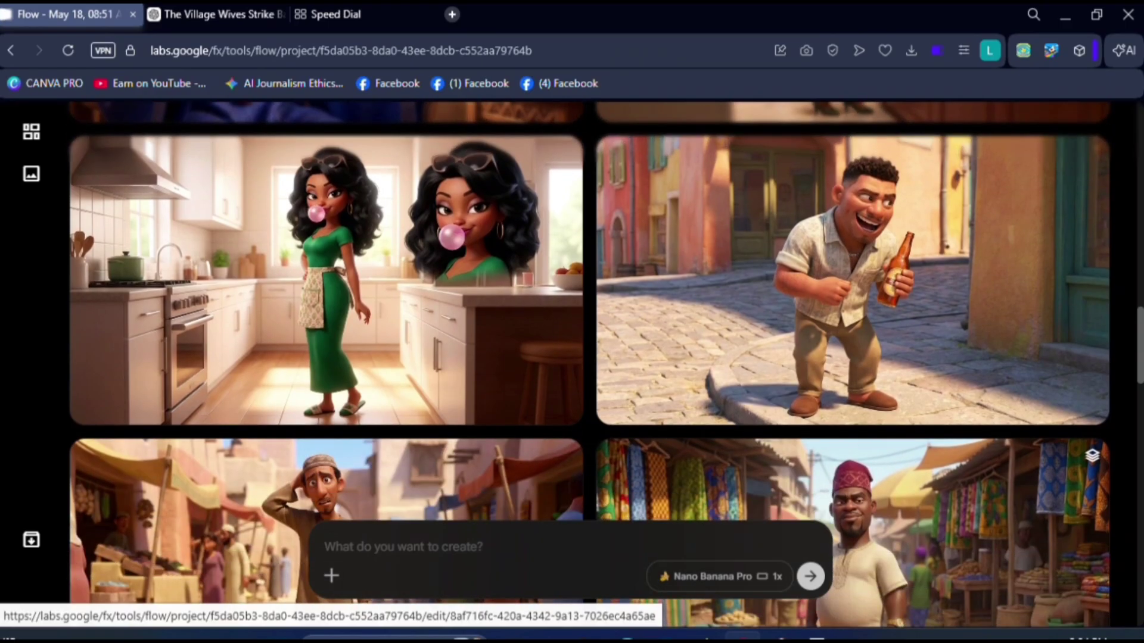
{"action": "scroll", "coordinate": [584, 364], "scroll_direction": "down", "scroll_amount": 5}
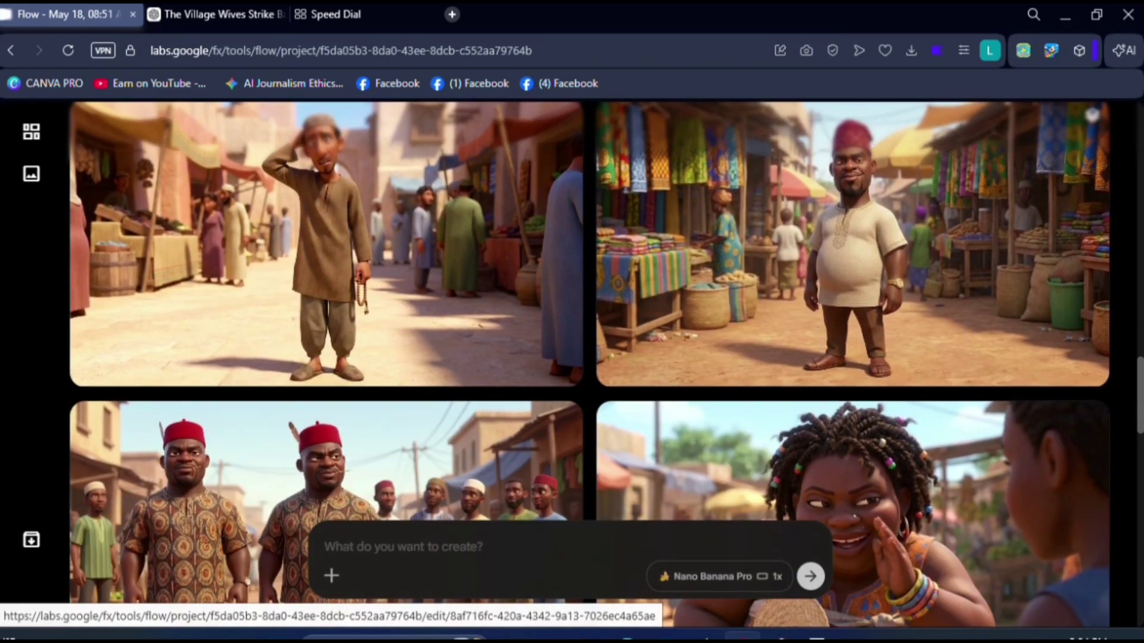
{"action": "scroll", "coordinate": [584, 363], "scroll_direction": "down", "scroll_amount": 4}
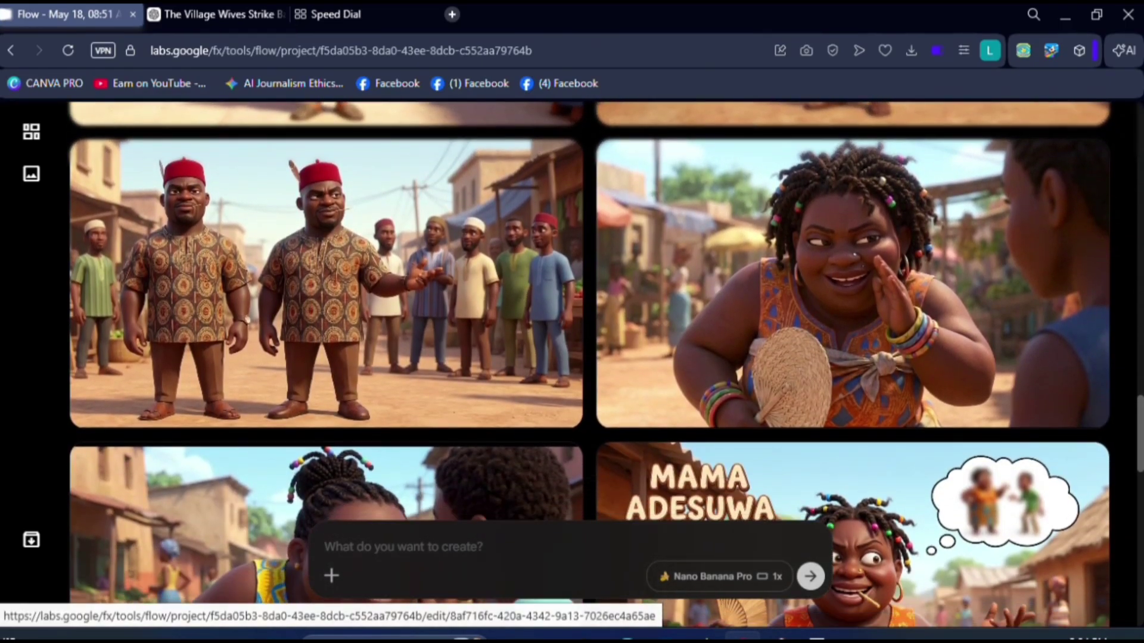
{"action": "scroll", "coordinate": [583, 363], "scroll_direction": "up", "scroll_amount": 1}
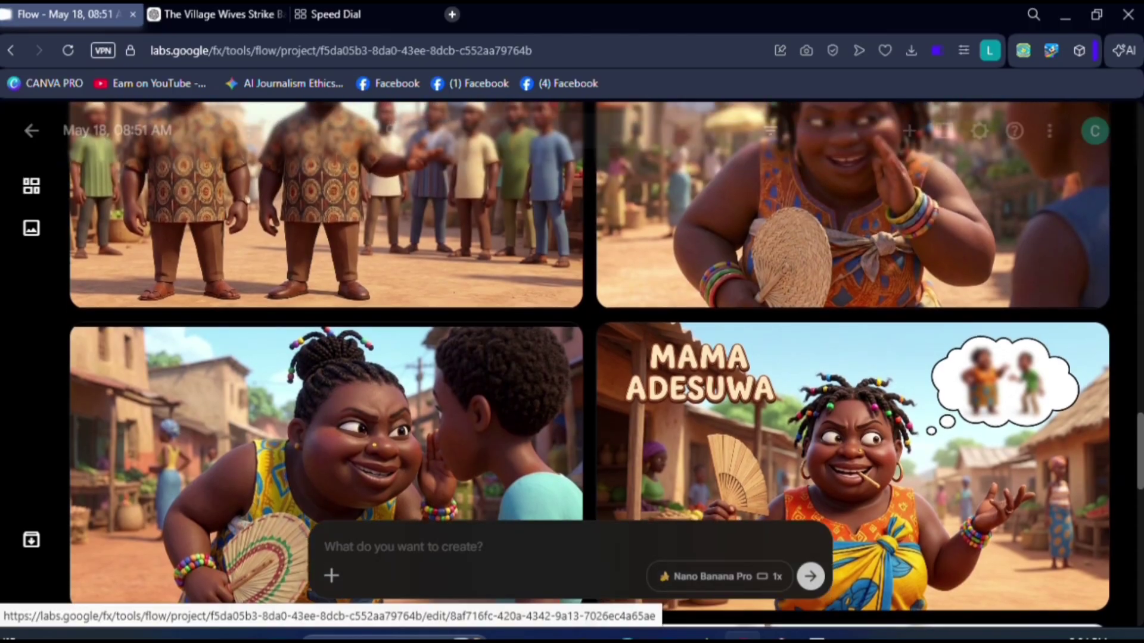
{"action": "scroll", "coordinate": [584, 363], "scroll_direction": "down", "scroll_amount": 3}
{"action": "scroll", "coordinate": [583, 363], "scroll_direction": "down", "scroll_amount": 5}
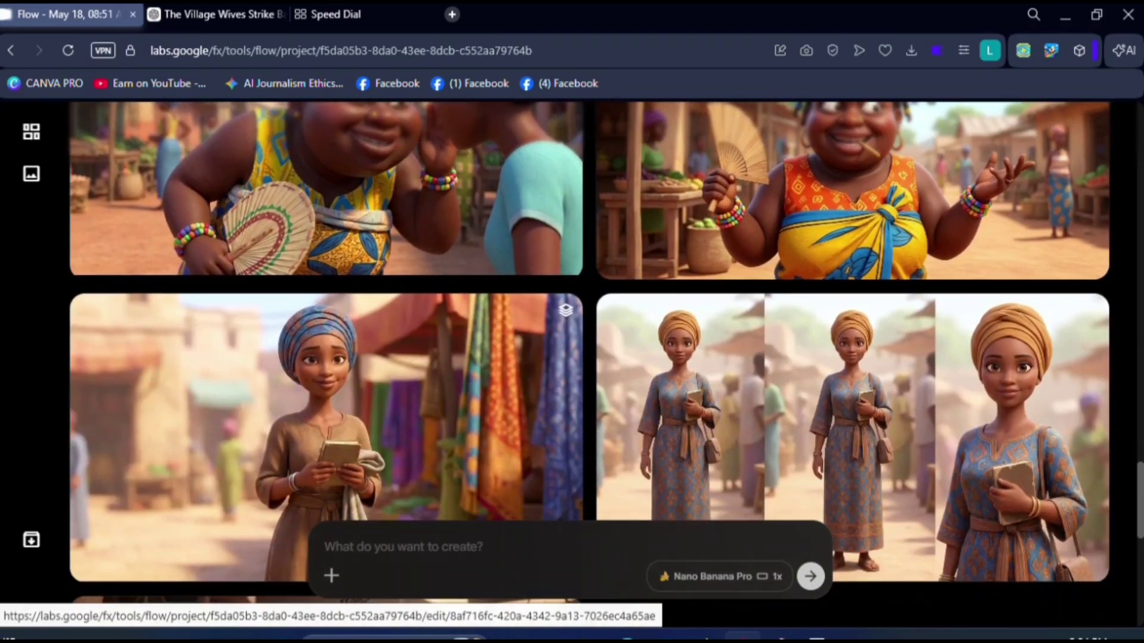
{"action": "scroll", "coordinate": [583, 364], "scroll_direction": "down", "scroll_amount": 3}
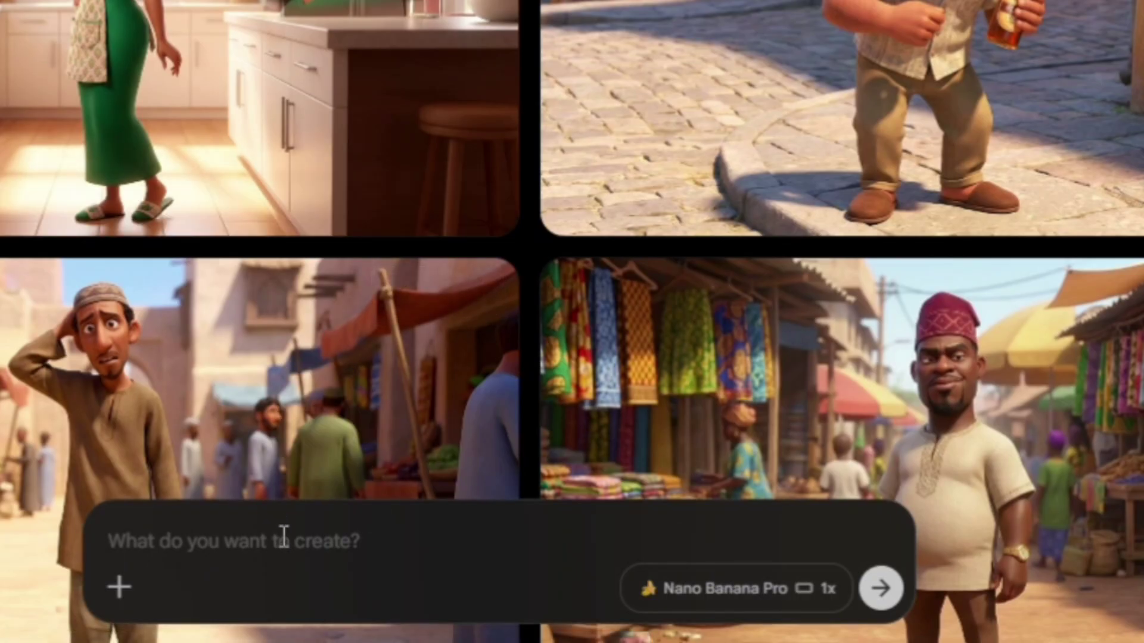
- Generate the lively African village morning scene with three angry women, uploading the three matching character images as references
{"action": "left_click", "coordinate": [284, 536]}
{"action": "type", "text": "A lively African village morning, red dusty ground, mud houses with zinc roofs, palm trees, chickens walking around. Three village women standing together looking angry and frustrated. Mama Amaka is a curvy dark-skinned woman with round face, bold eyebrows, gold hoop earrings, wearing colourful Ankara wrapper and fitted blouse, holding a wooden cooking spoon. Mama Zainab is slim medium-brown woman wearing a neat headscarf and long patterned gown, holding a small notebook. Mama Adesuwa is short and chubby dark-skinned woman with funny wide mouth, messy braids with beads, wearing bright wrapper and sleeveless blouse, holding a hand fan. Other village women in the background carrying babies and baskets, everyone gossiping, dramatic facial expressions, 3D Pixar-style African village animation, cinematic lighting, vibrant colours, ultra detailed, depth of field"}
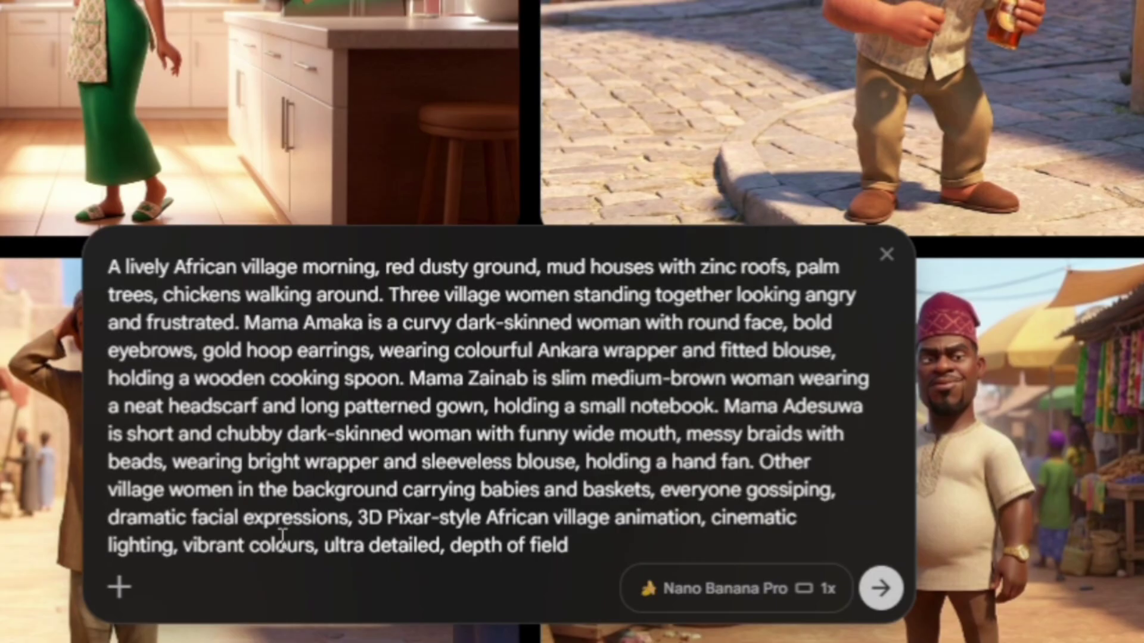
{"action": "left_click", "coordinate": [119, 586]}
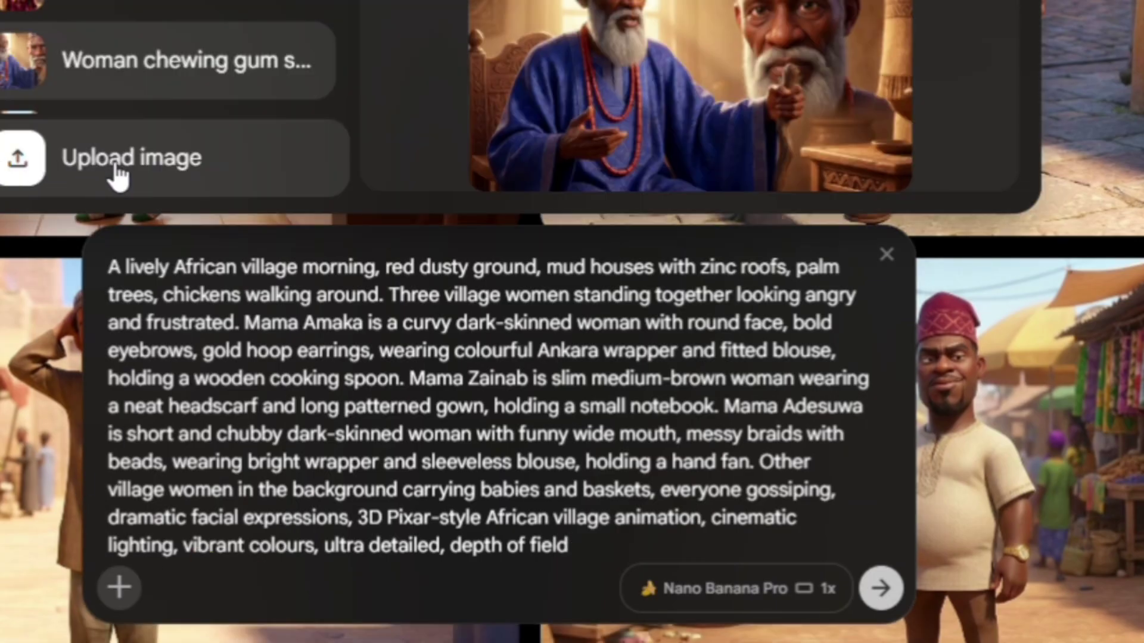
{"action": "left_click", "coordinate": [158, 185]}
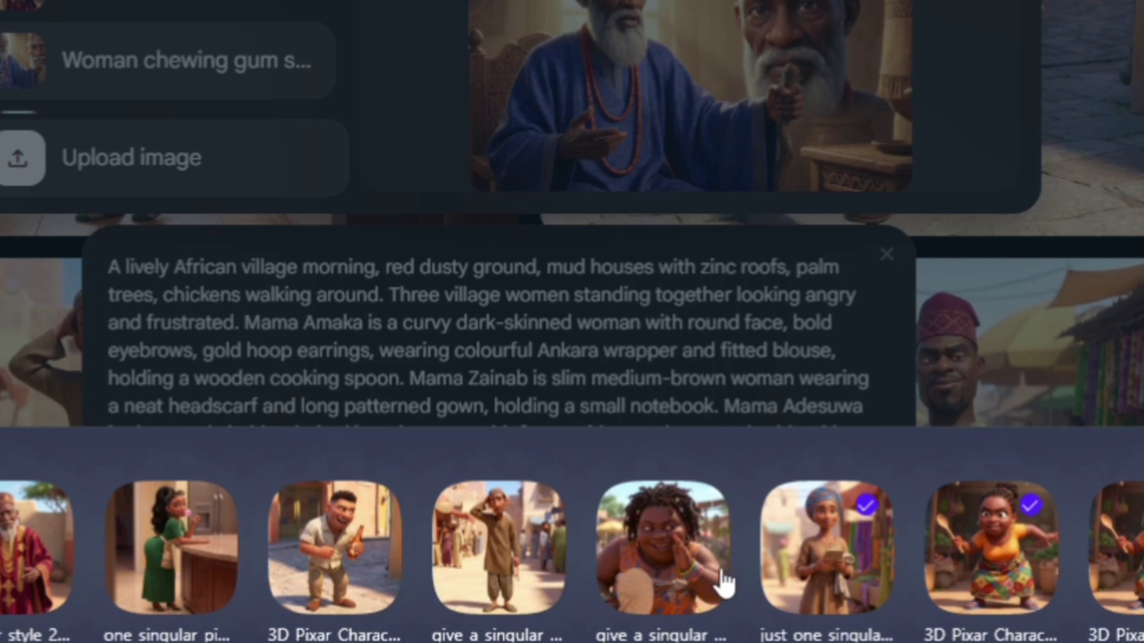
{"action": "left_click", "coordinate": [703, 506]}
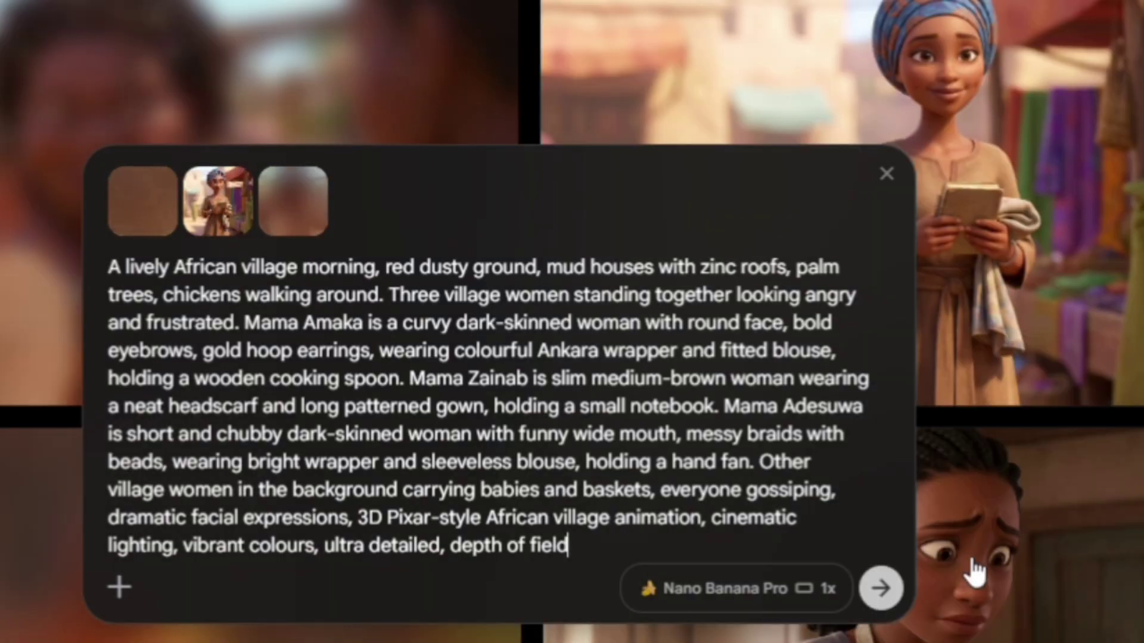
{"action": "left_click", "coordinate": [882, 591]}
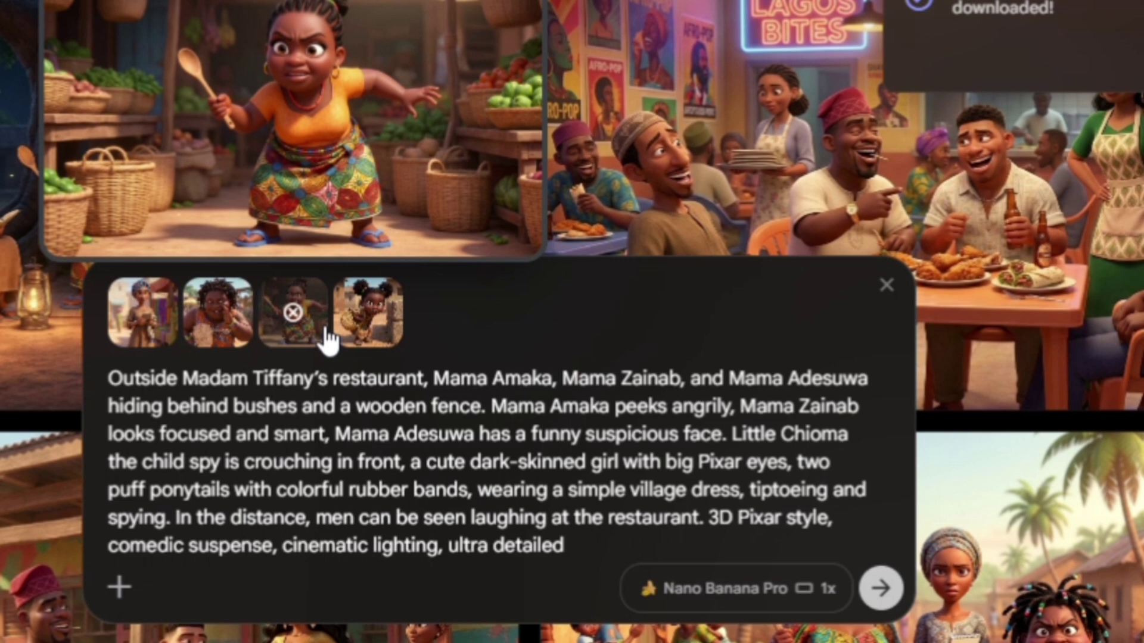
- Check the four character references and generate the spying scene outside Madam Tiffany's restaurant
{"action": "mouse_move", "coordinate": [366, 320]}
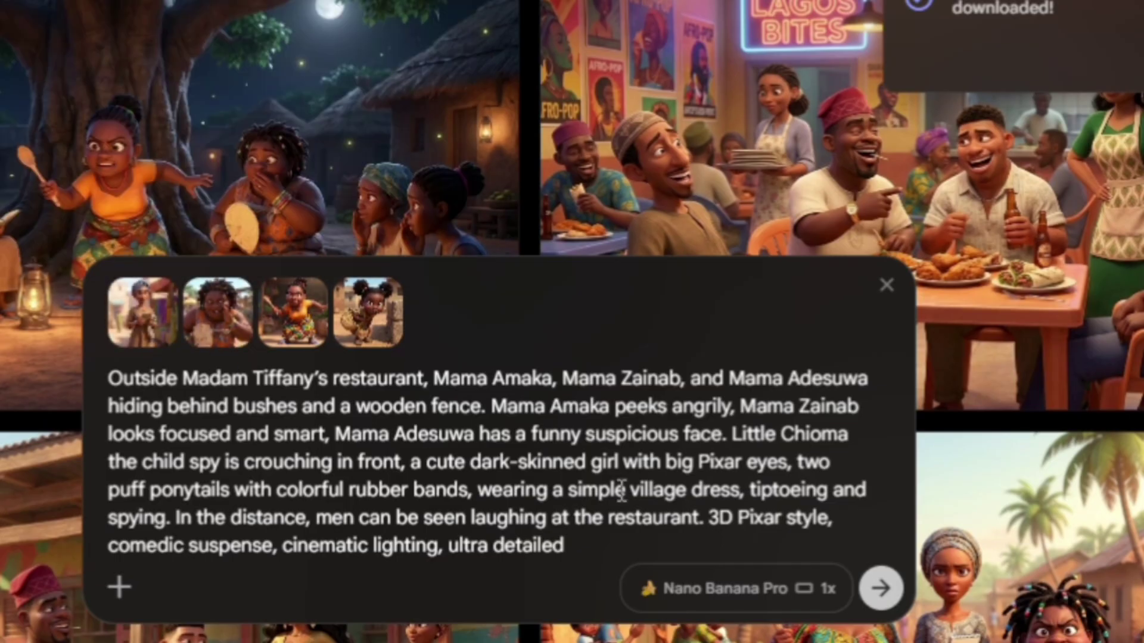
{"action": "left_click", "coordinate": [893, 597]}
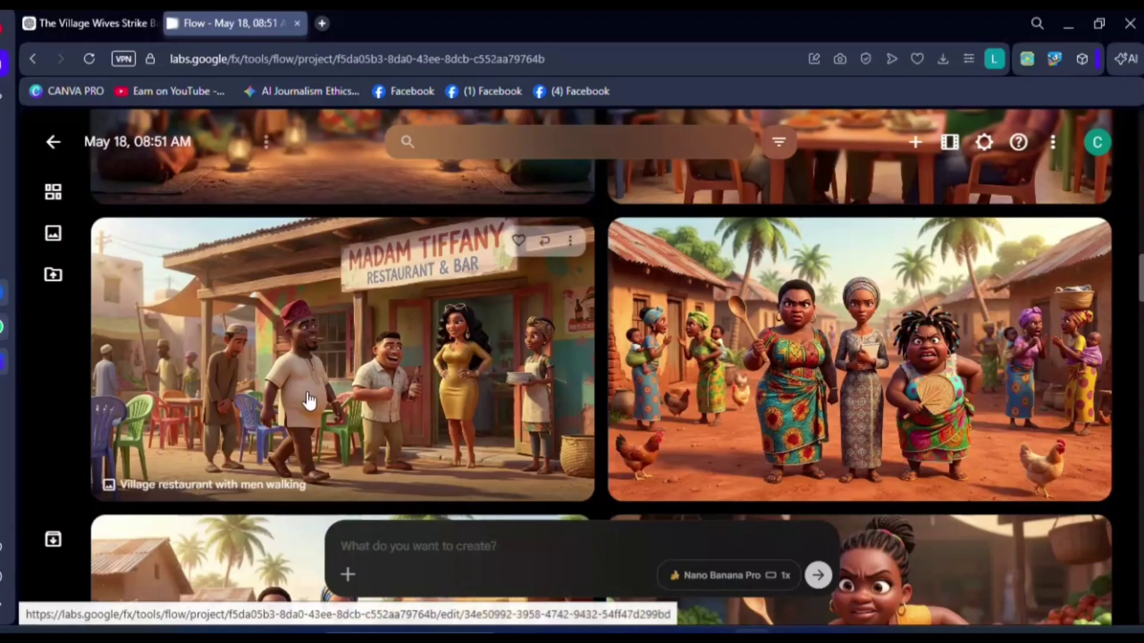
- Open the "Village restaurant with men walking" image for editing and choose a reference image from the project assets
{"action": "scroll", "coordinate": [460, 363], "scroll_direction": "up", "scroll_amount": 10}
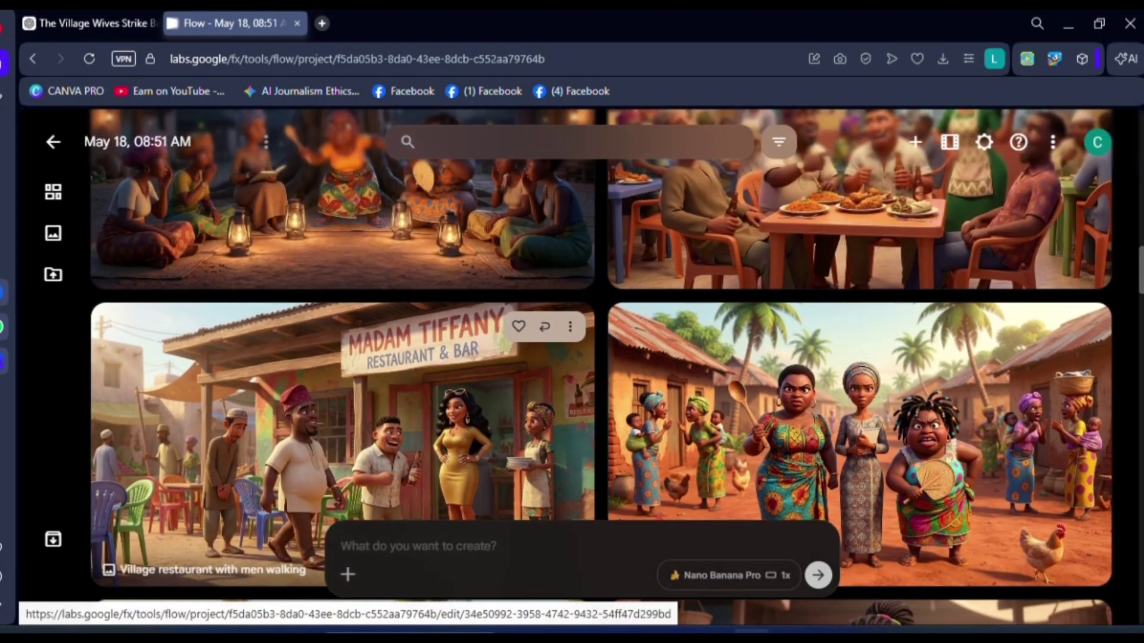
{"action": "scroll", "coordinate": [602, 366], "scroll_direction": "up", "scroll_amount": 3}
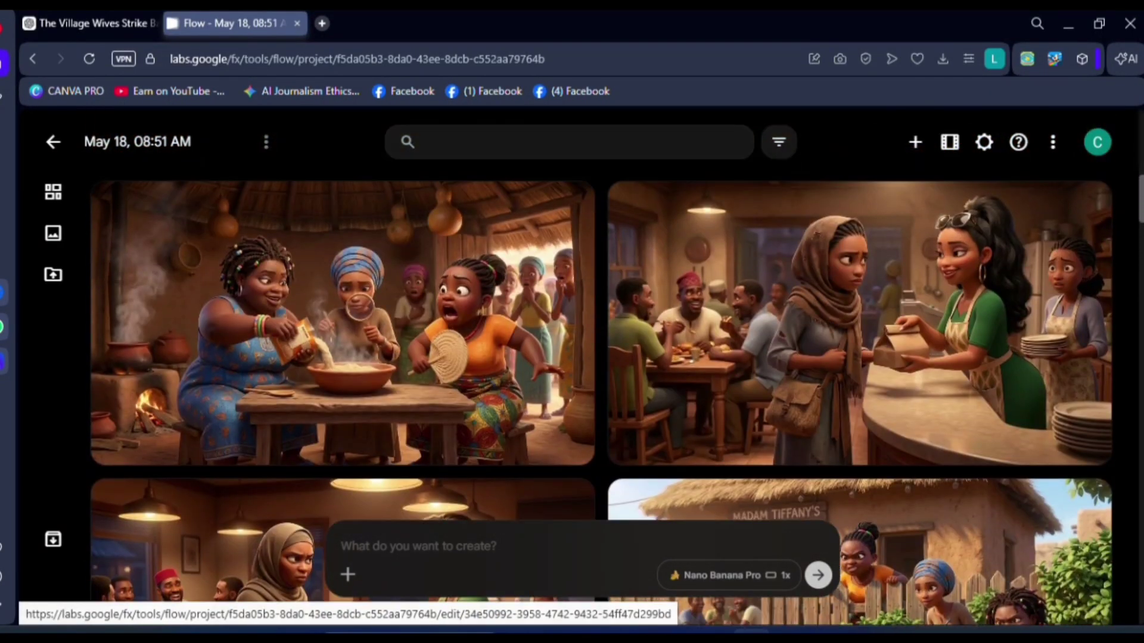
{"action": "scroll", "coordinate": [601, 367], "scroll_direction": "down", "scroll_amount": 20}
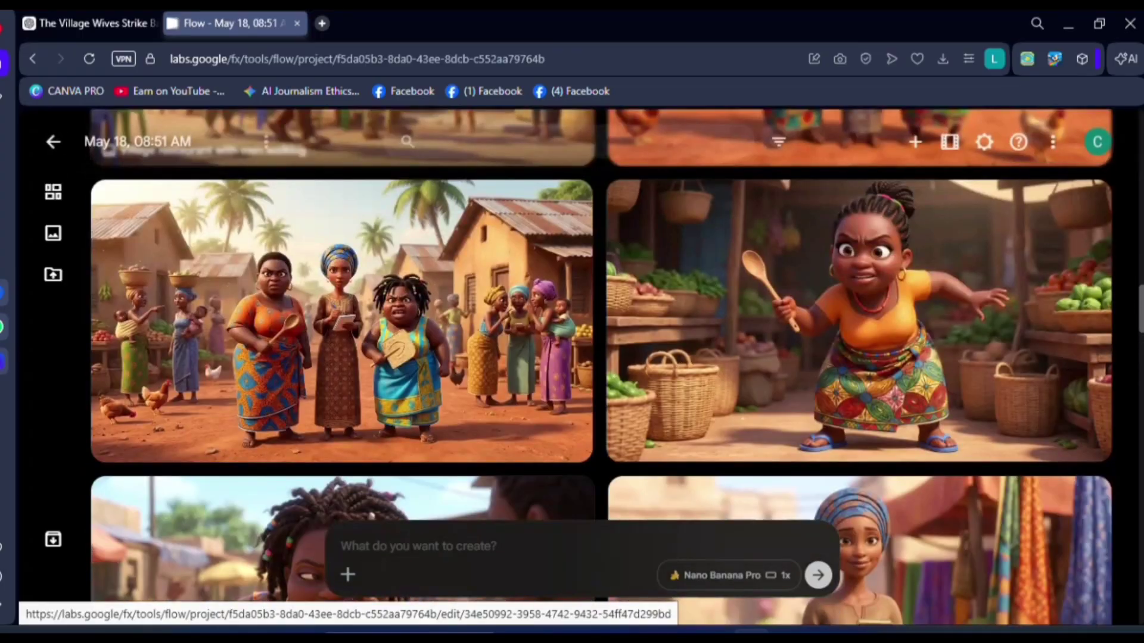
{"action": "scroll", "coordinate": [601, 367], "scroll_direction": "up", "scroll_amount": 5}
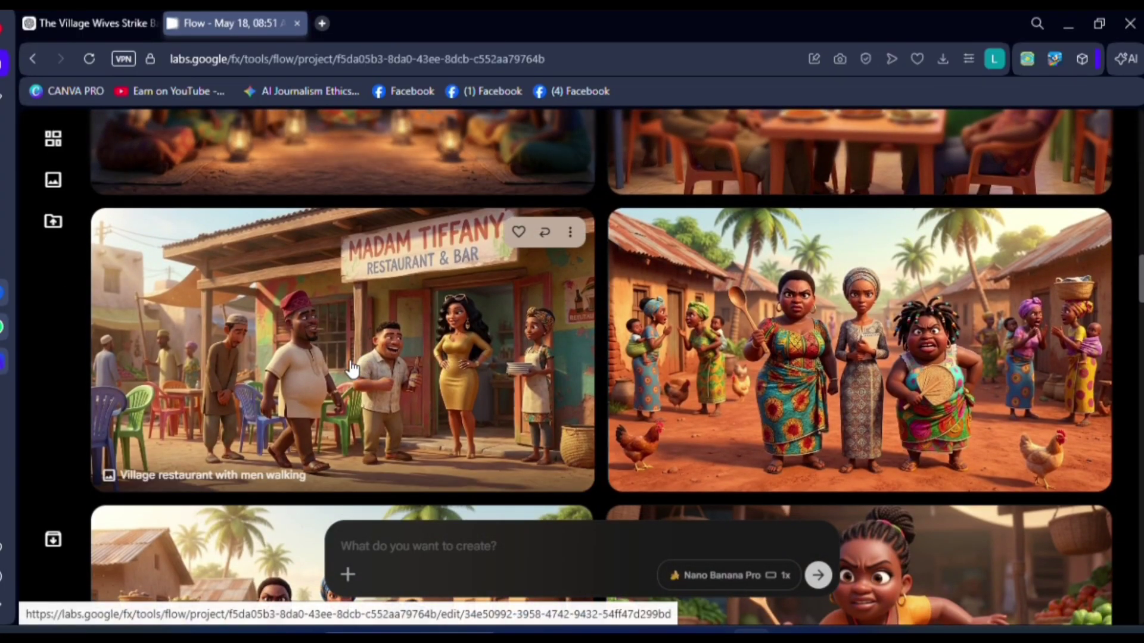
{"action": "left_click", "coordinate": [331, 363]}
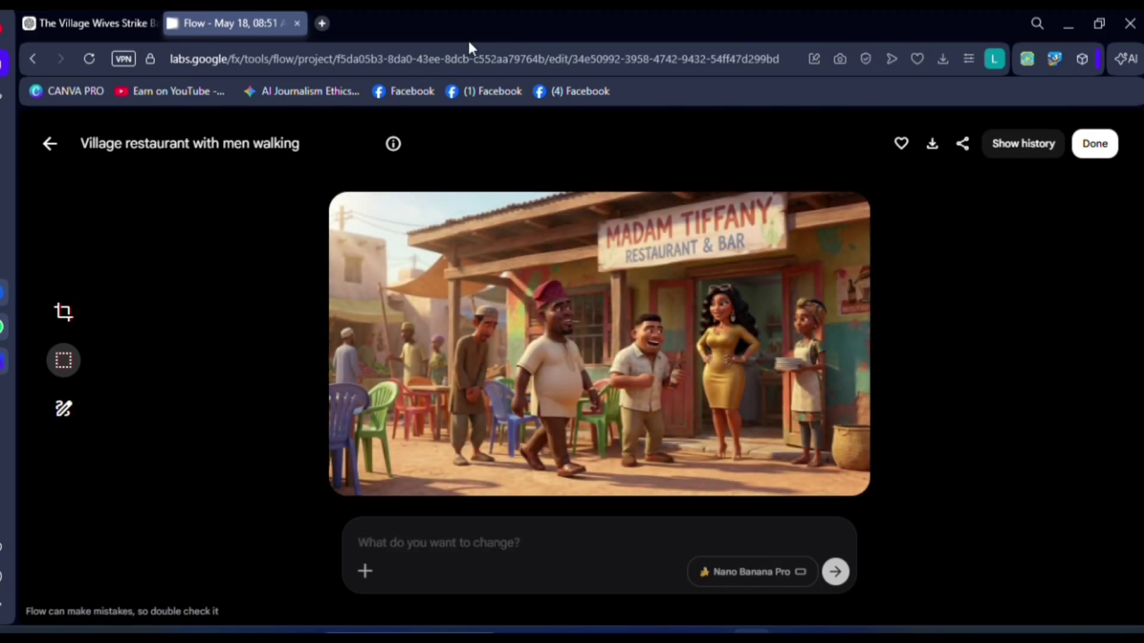
{"action": "left_click", "coordinate": [366, 573]}
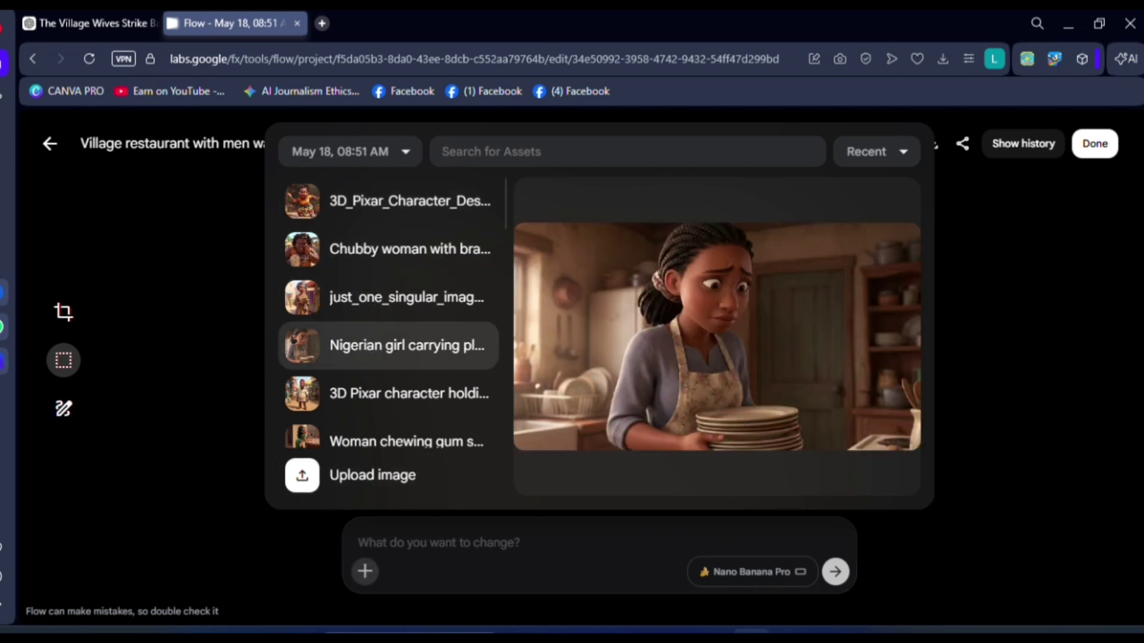
{"action": "scroll", "coordinate": [368, 365], "scroll_direction": "down", "scroll_amount": 2}
{"action": "left_click", "coordinate": [387, 360]}
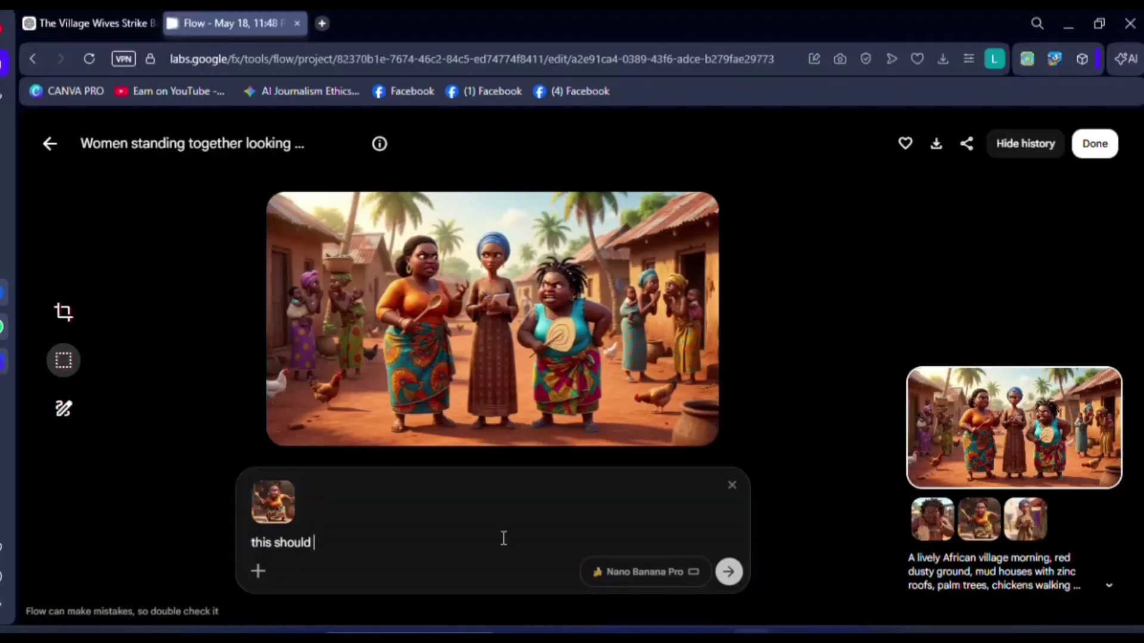
- Submit the edit prompt "this should be her look" with the attached character reference to correct the woman in the village scene
{"action": "type", "text": "be her look"}
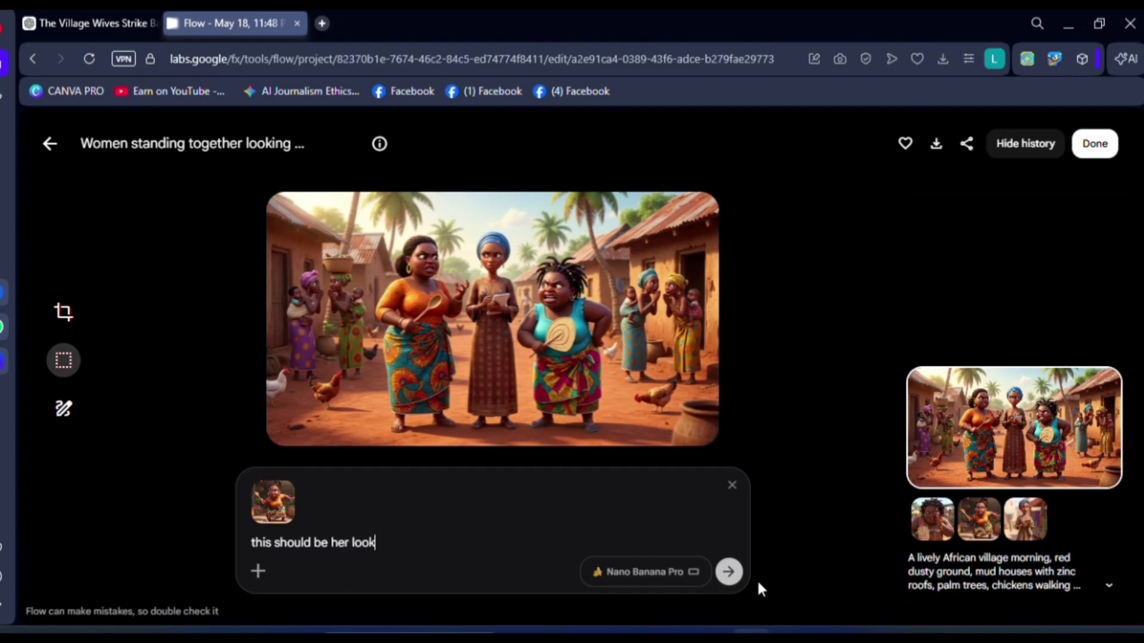
{"action": "left_click", "coordinate": [729, 573]}
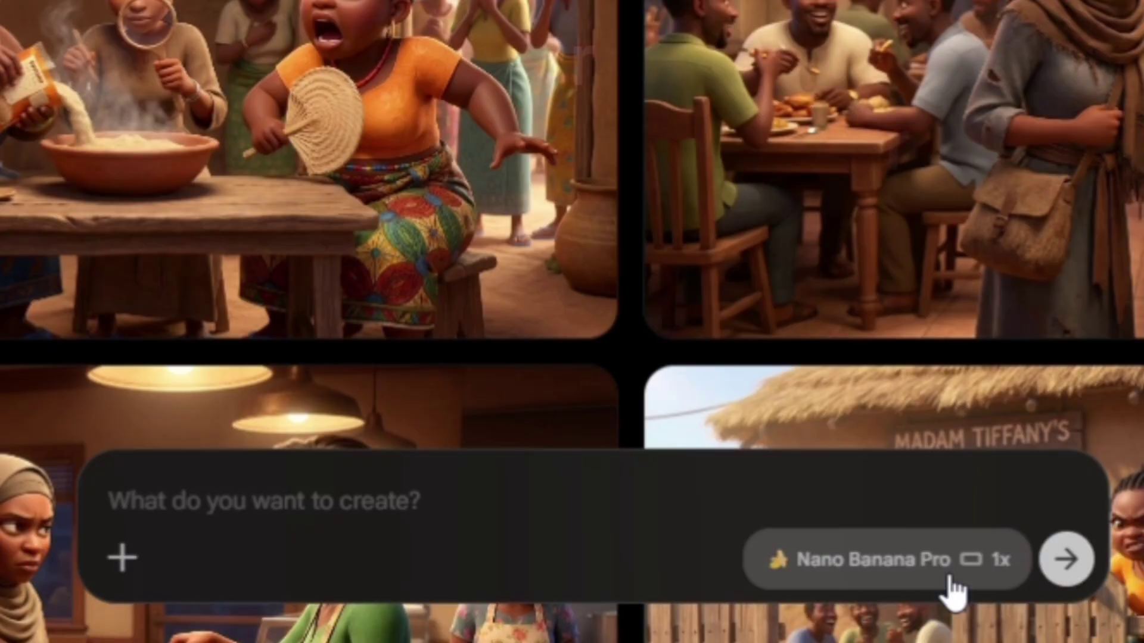
- Switch the generator from image to video creation
{"action": "left_click", "coordinate": [949, 578]}
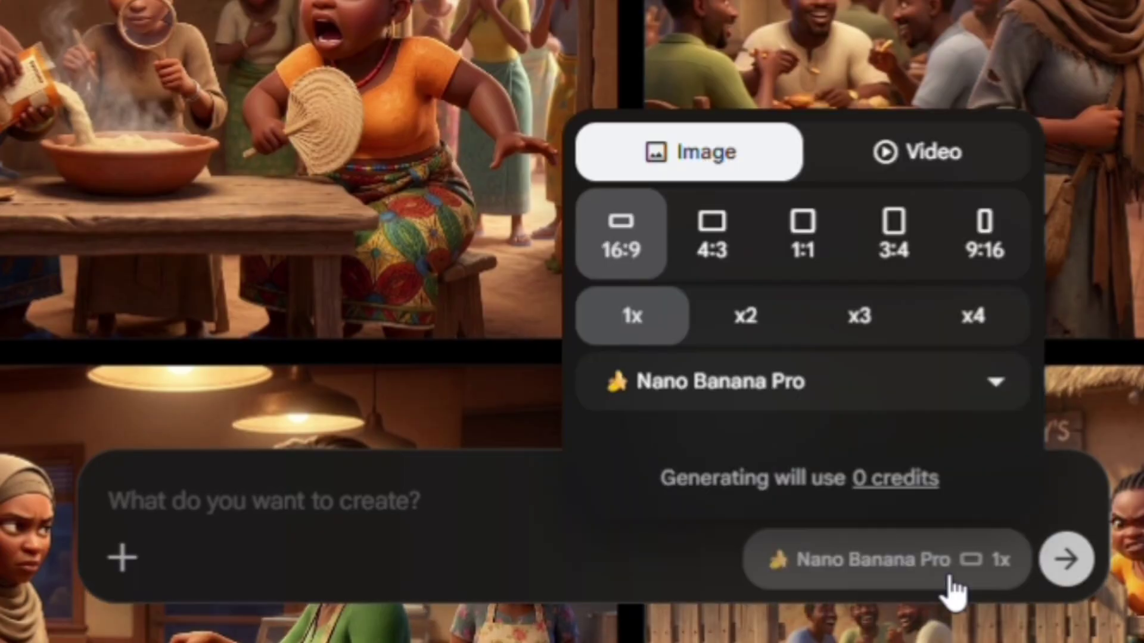
{"action": "left_click", "coordinate": [941, 158]}
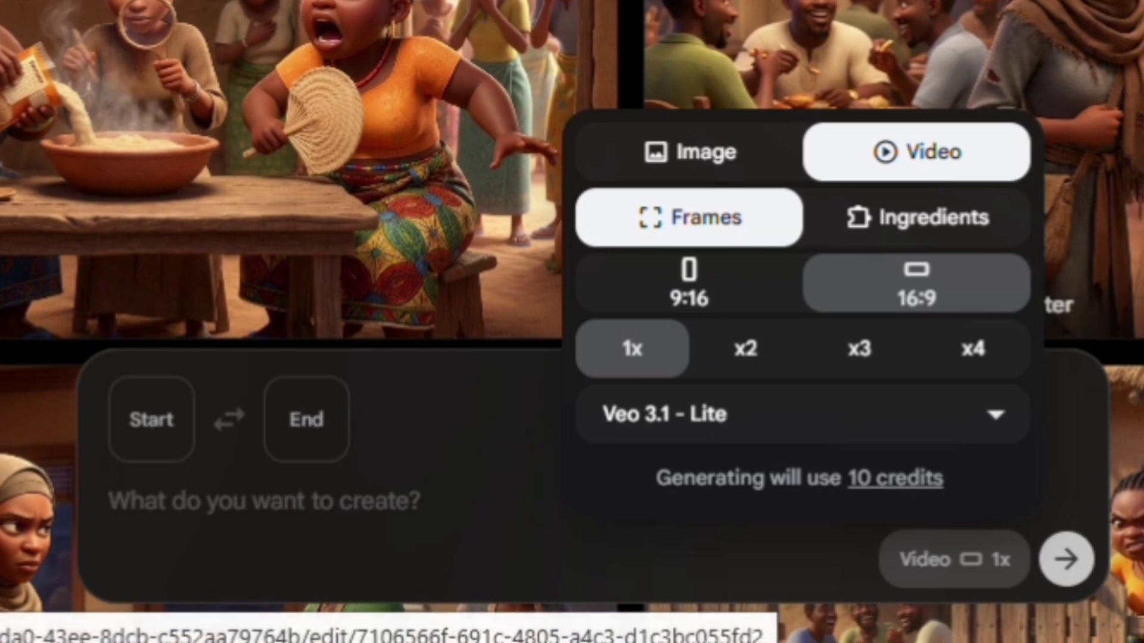
- Compare the credit costs of the Veo 3.1 Lite, Fast and Quality video models
{"action": "left_click", "coordinate": [998, 414]}
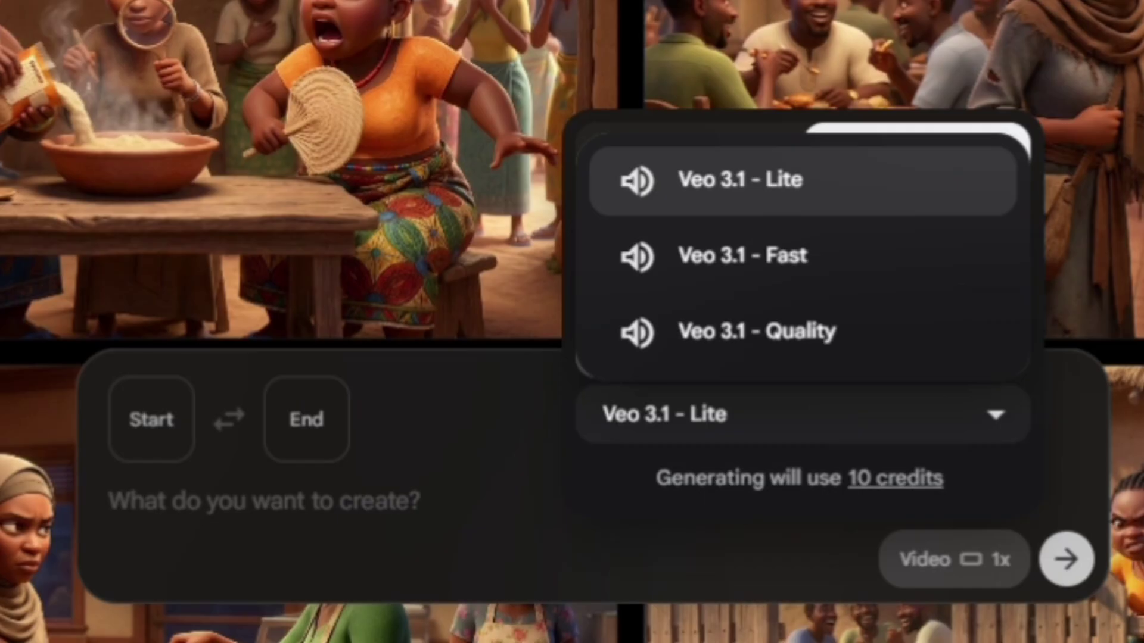
{"action": "left_click", "coordinate": [656, 271]}
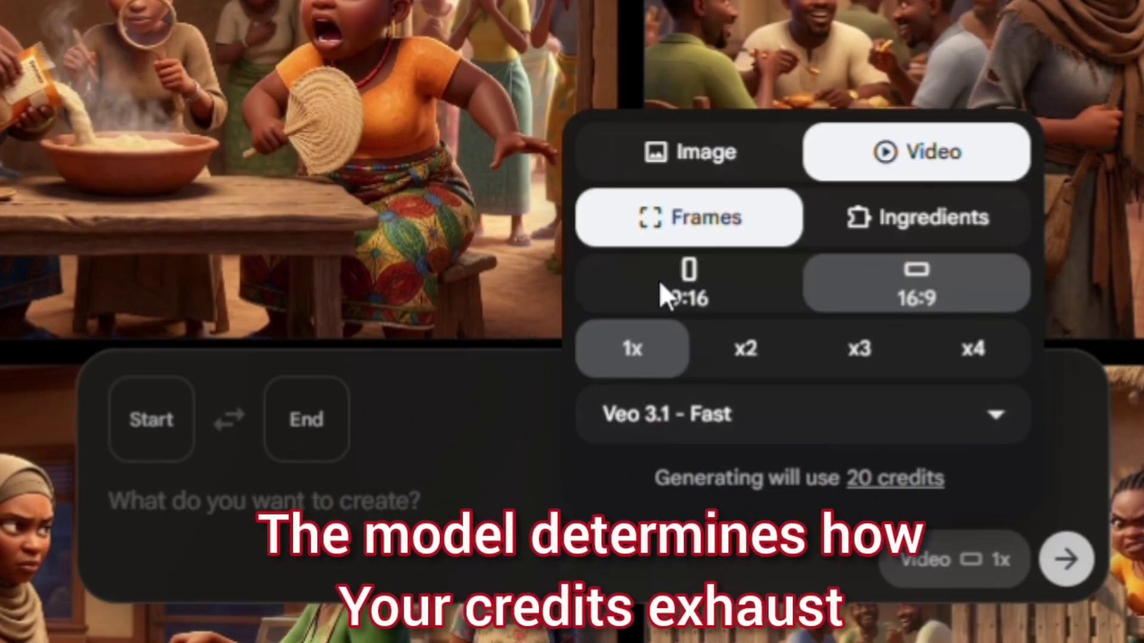
{"action": "left_click", "coordinate": [744, 419]}
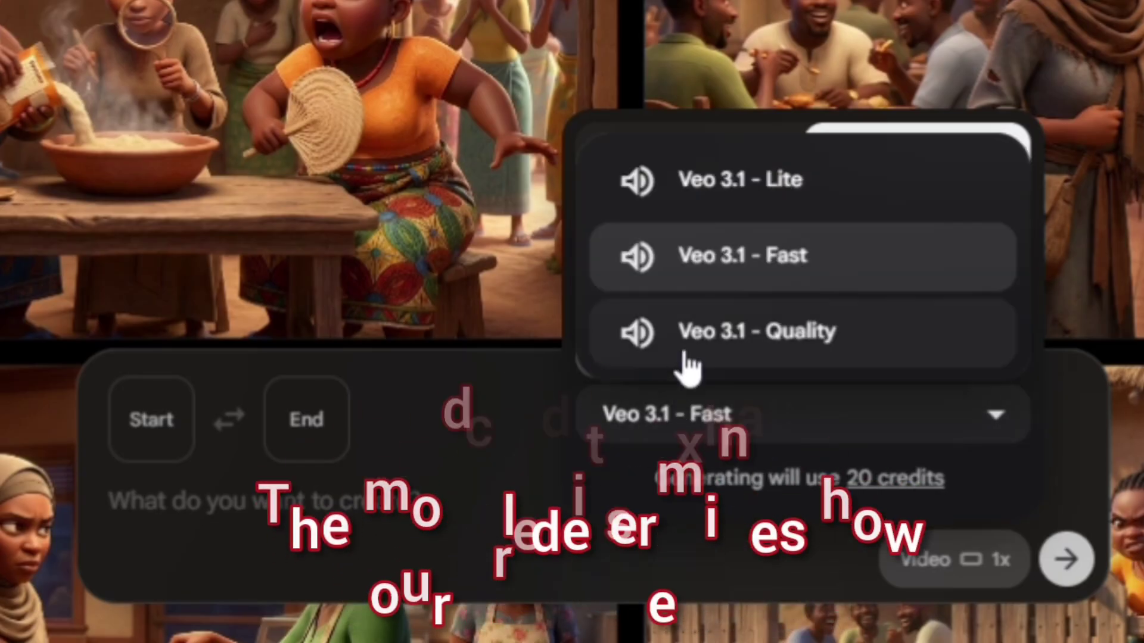
{"action": "left_click", "coordinate": [689, 337]}
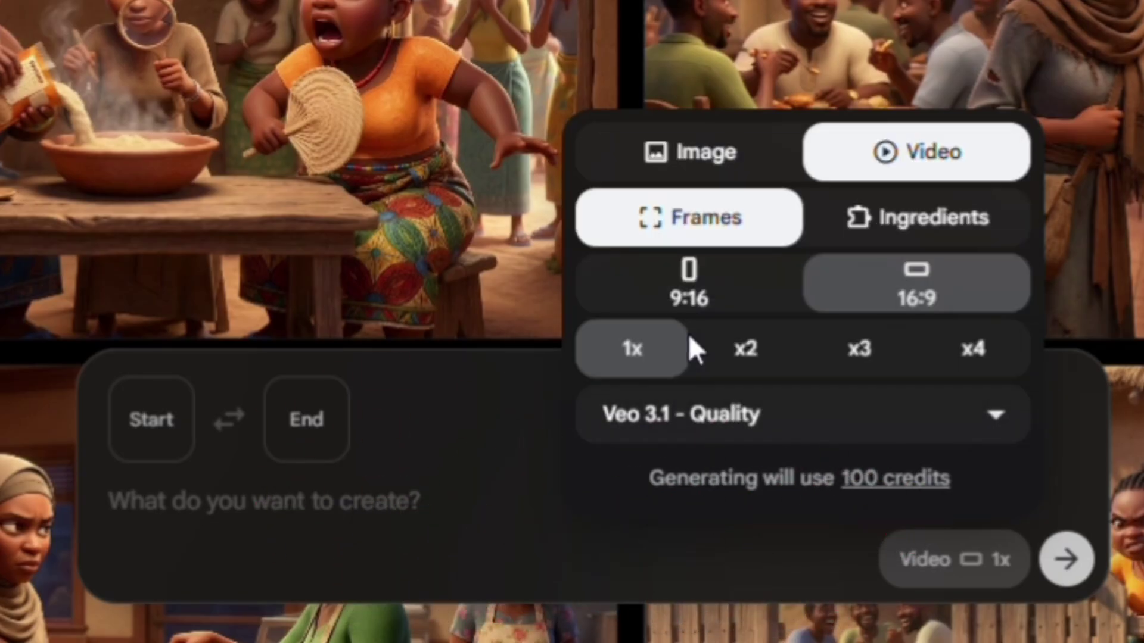
{"action": "left_click", "coordinate": [759, 430]}
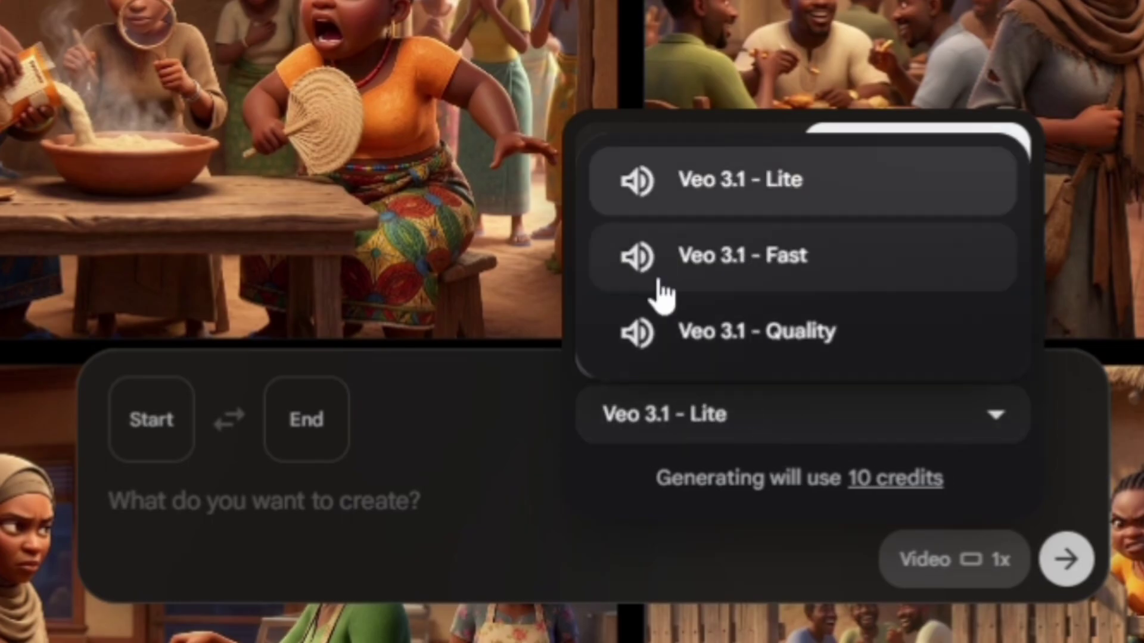
{"action": "left_click", "coordinate": [656, 275]}
{"action": "left_click", "coordinate": [753, 420]}
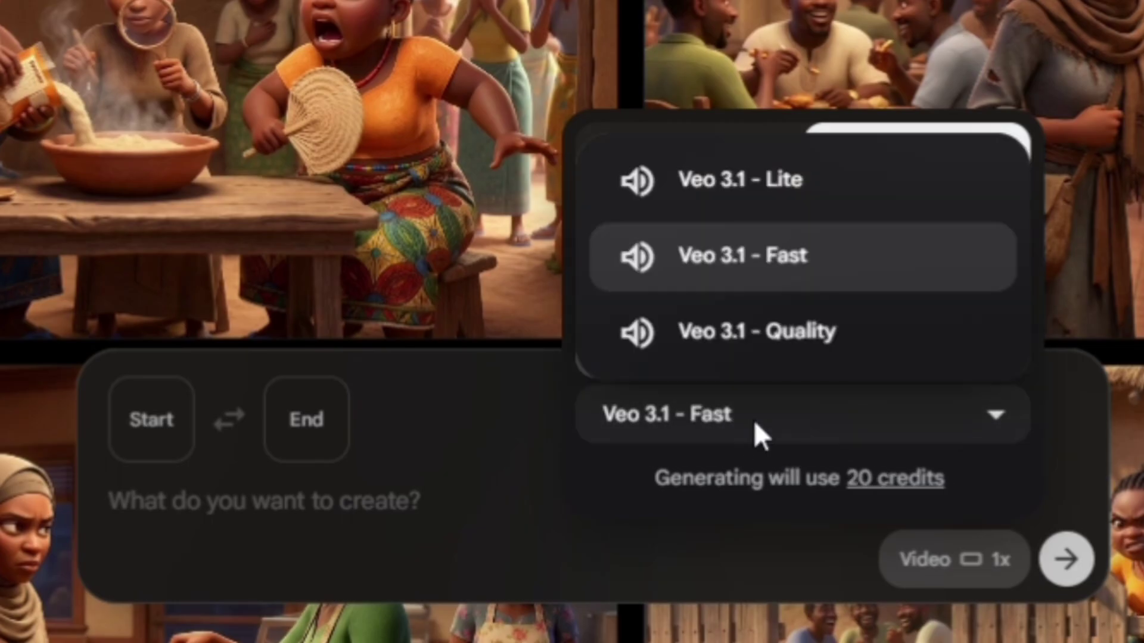
{"action": "left_click", "coordinate": [685, 334]}
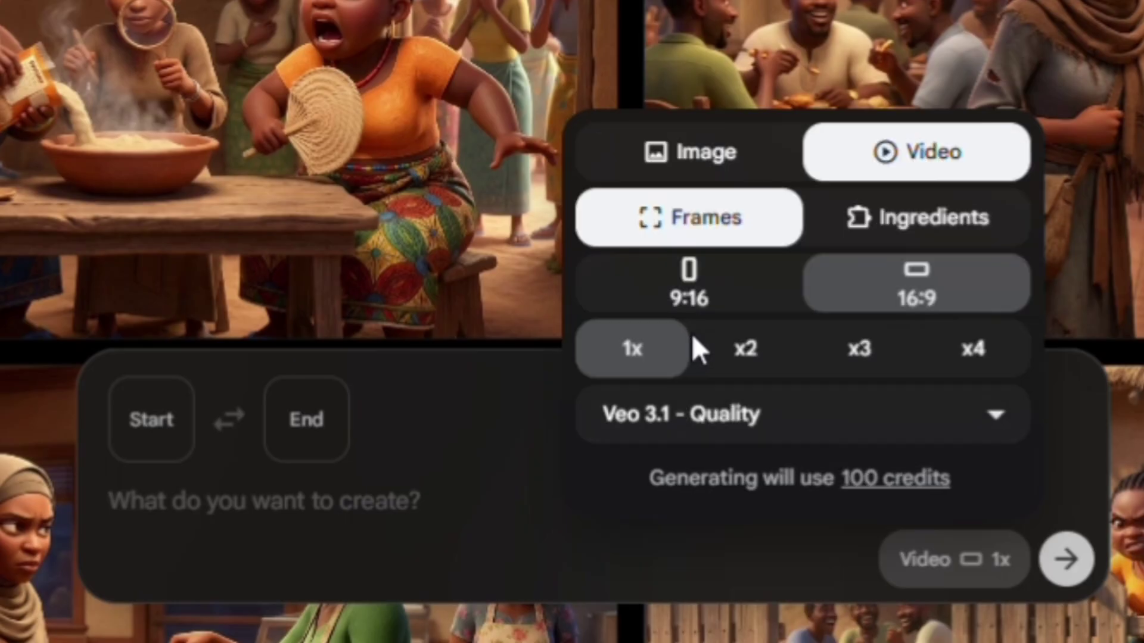
{"action": "left_click", "coordinate": [759, 435]}
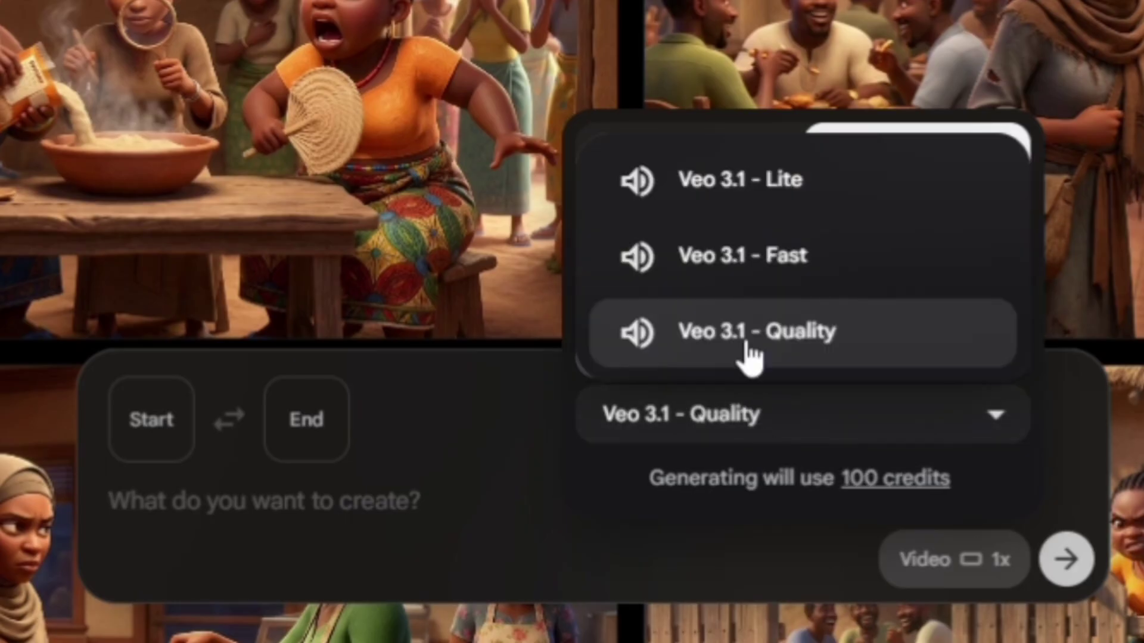
{"action": "left_click", "coordinate": [662, 262]}
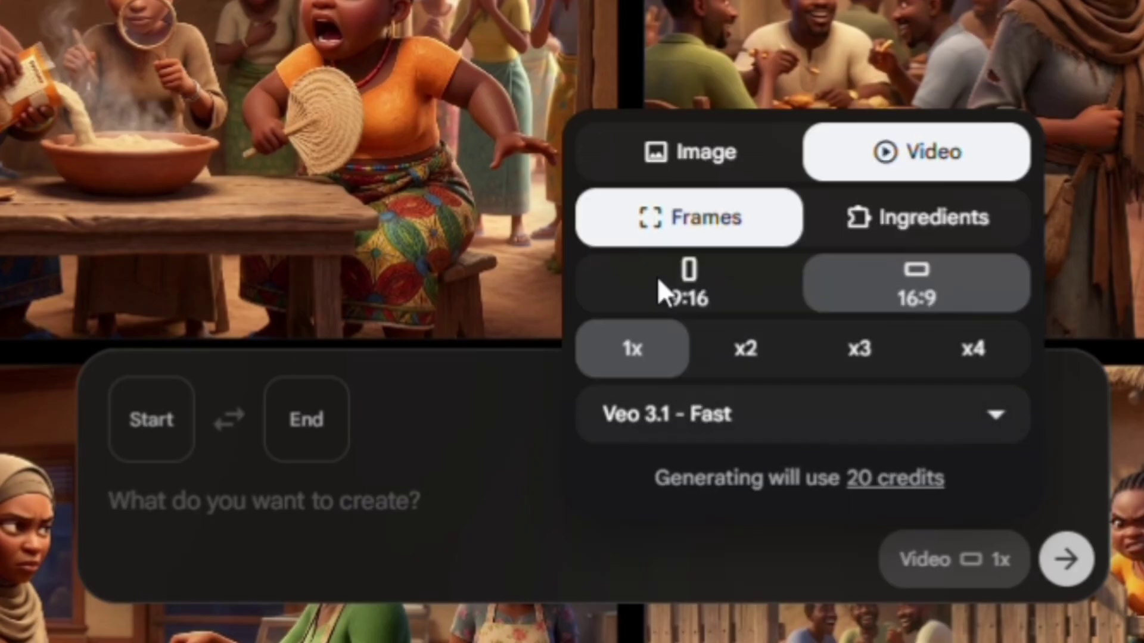
{"action": "left_click", "coordinate": [754, 424]}
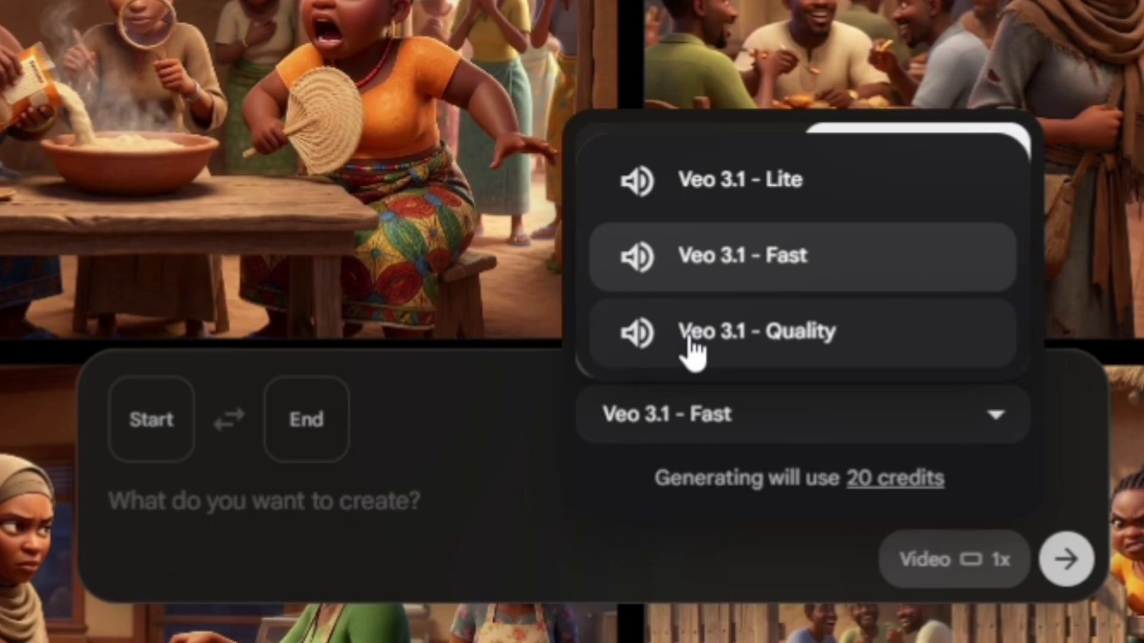
{"action": "left_click", "coordinate": [691, 338]}
- Set the video model to Veo 3.1 - Lite and close the generation settings
{"action": "left_click", "coordinate": [758, 437]}
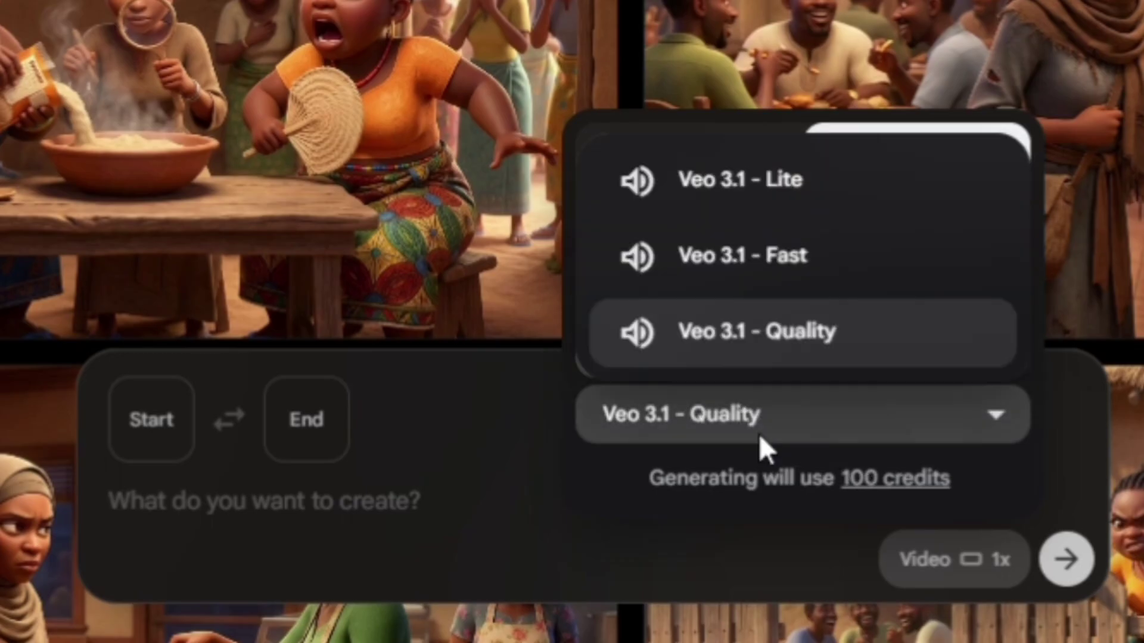
{"action": "left_click", "coordinate": [668, 199]}
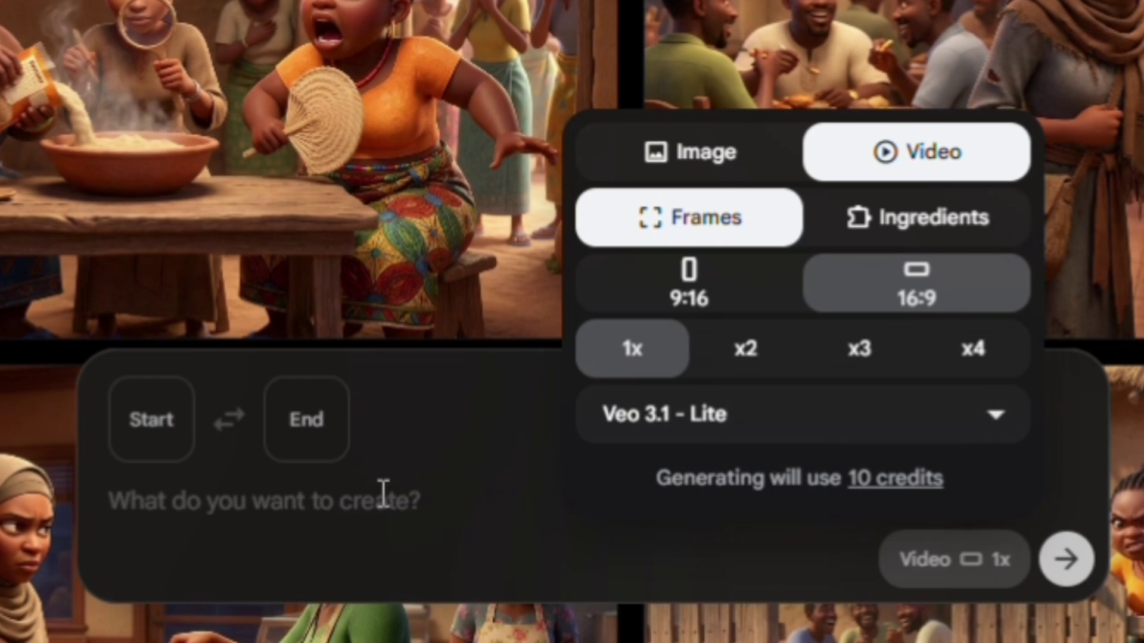
{"action": "left_click", "coordinate": [365, 503]}
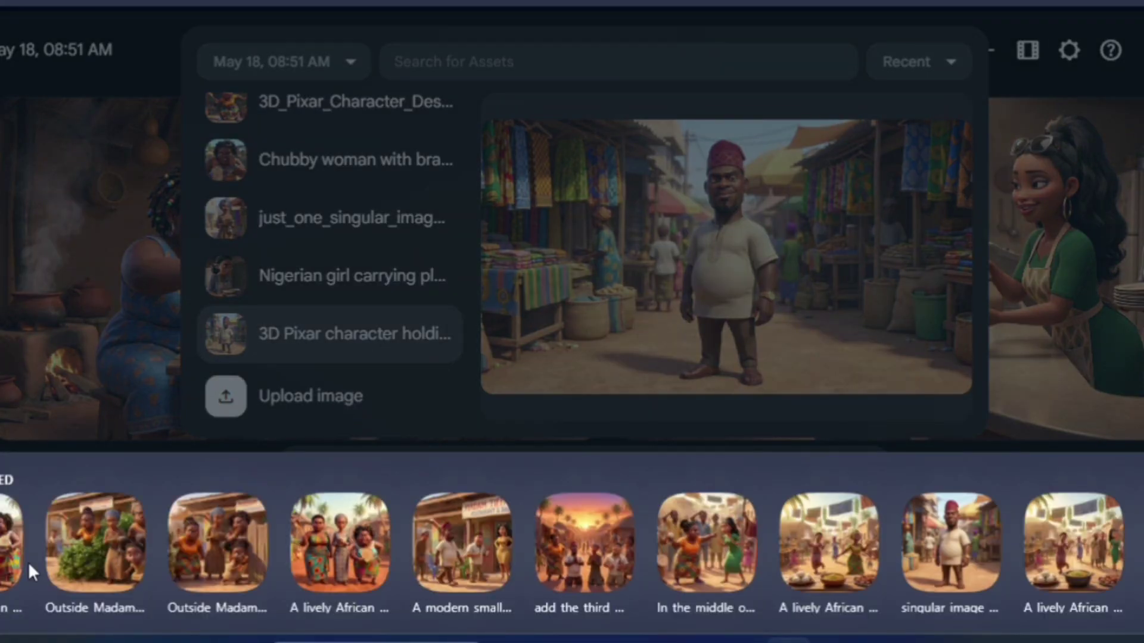
- Upload a saved image as the start frame for the video
{"action": "left_click", "coordinate": [341, 401]}
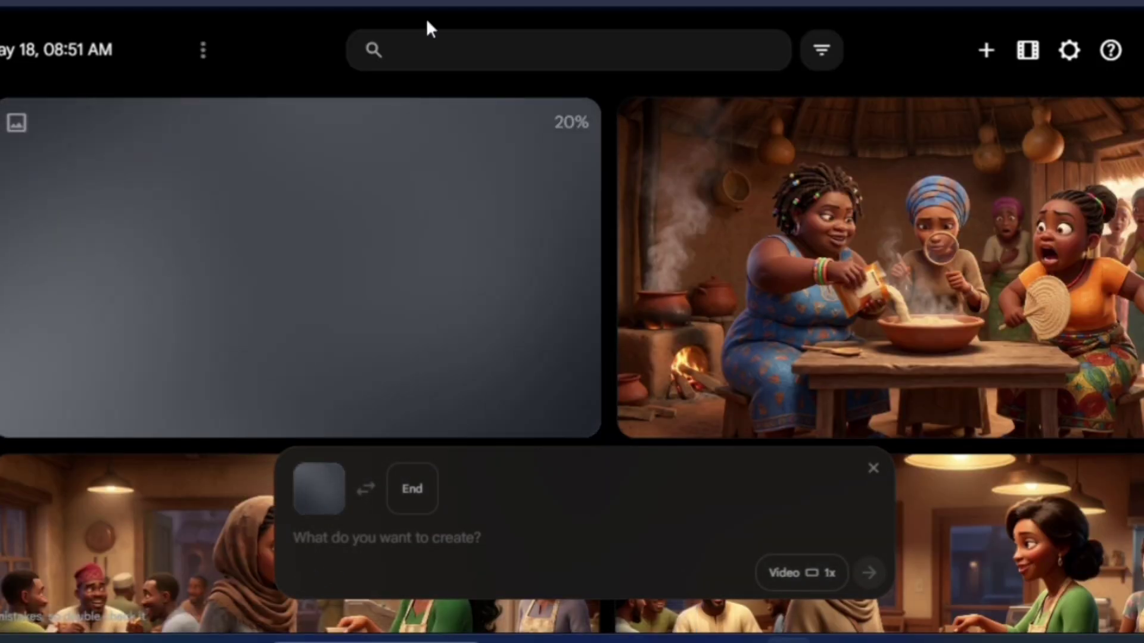